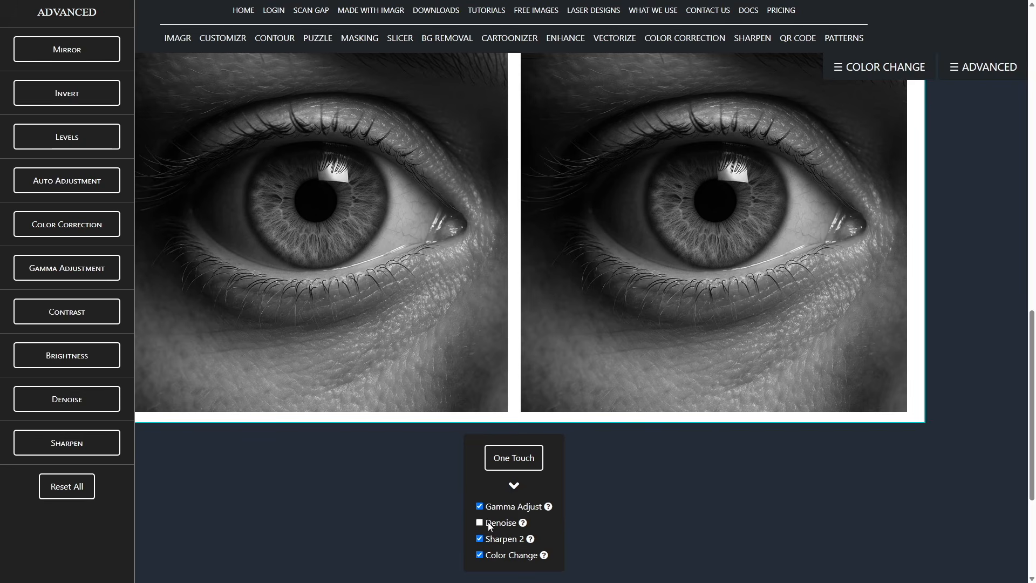
# Run One Touch on the eye photo with Gamma Adjust, Sharpen 2 and Color Change enabled and Denoise disabled.
pyautogui.click(512, 458)
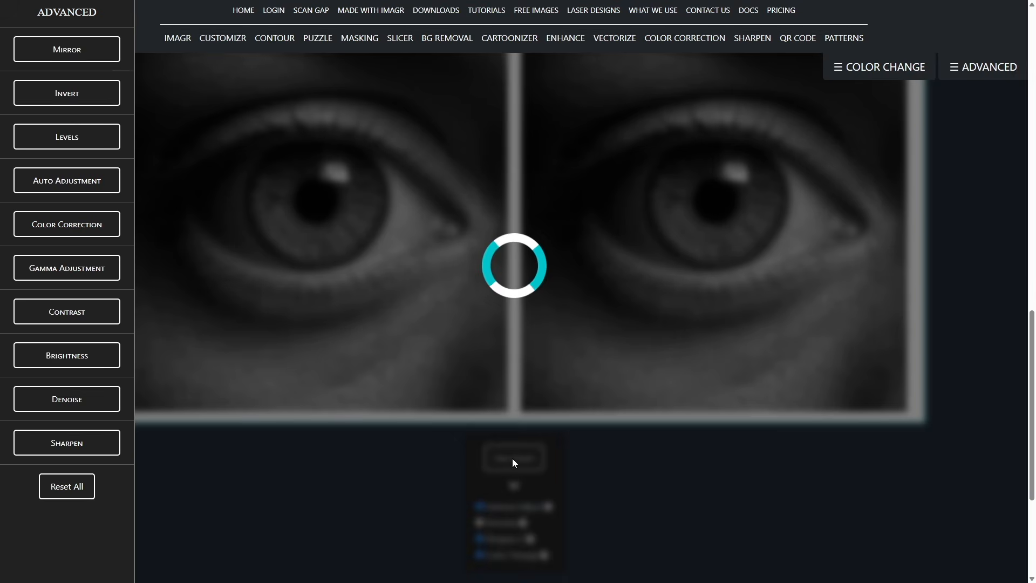
pyautogui.scroll(1, 586, 435)
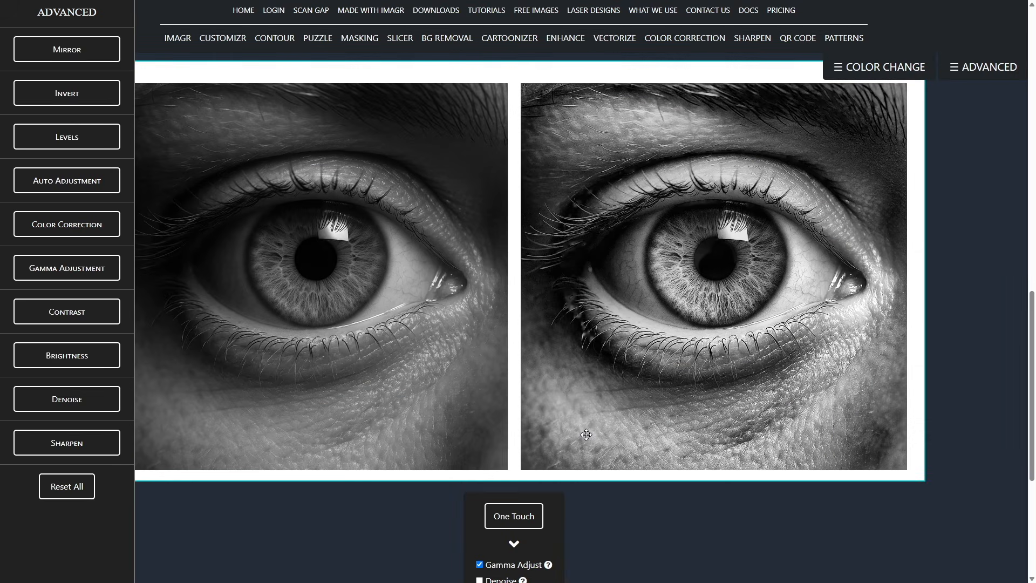
pyautogui.scroll(1, 586, 434)
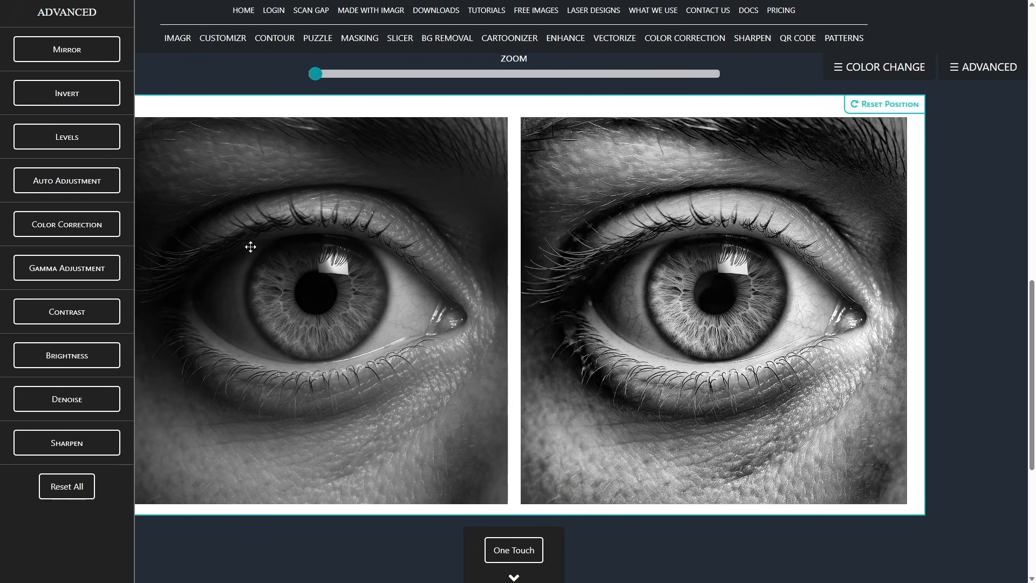
# Run Color Correction on the eye photo and close the advanced options.
pyautogui.click(76, 227)
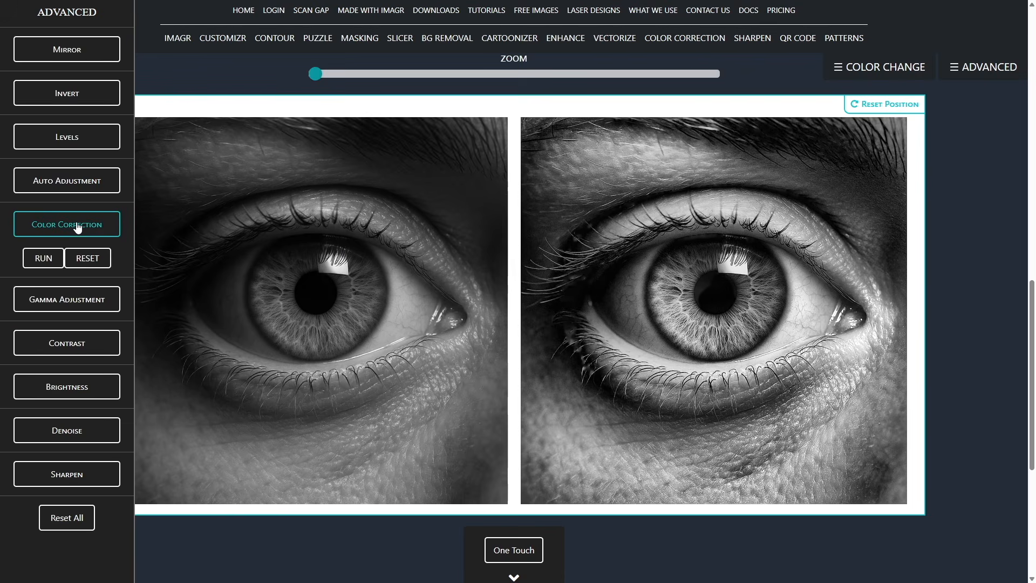
pyautogui.click(44, 259)
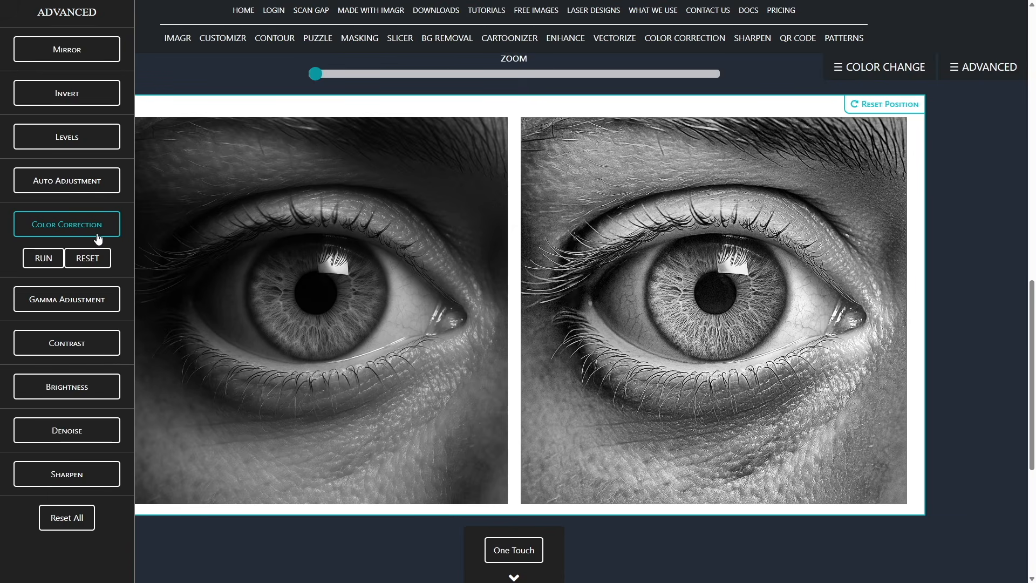
pyautogui.click(89, 16)
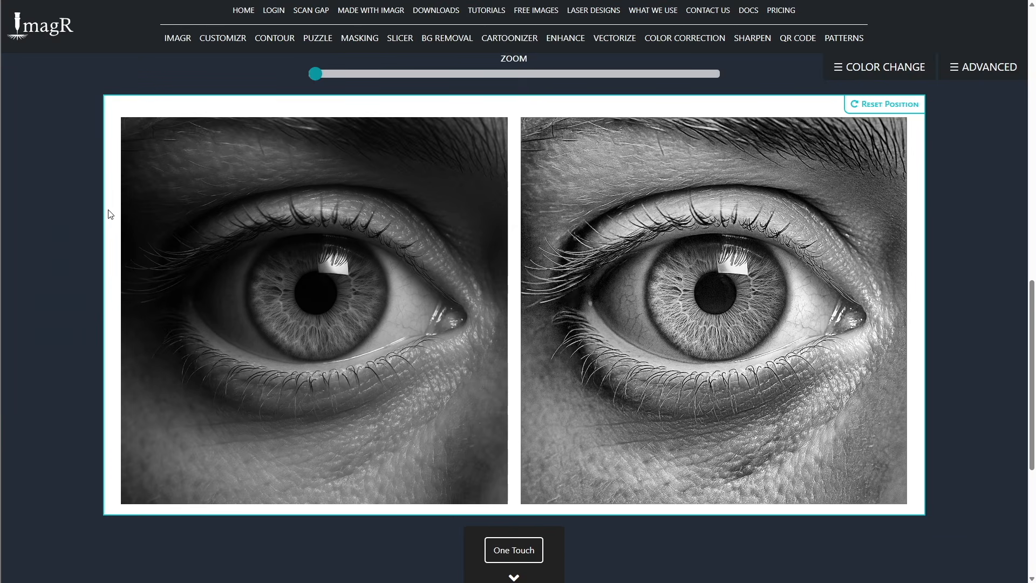
# Upload the portrait of the woman in a beret and patterned coat as the new image.
pyautogui.scroll(1, 111, 214)
pyautogui.scroll(-1, 111, 214)
pyautogui.scroll(2, 669, 391)
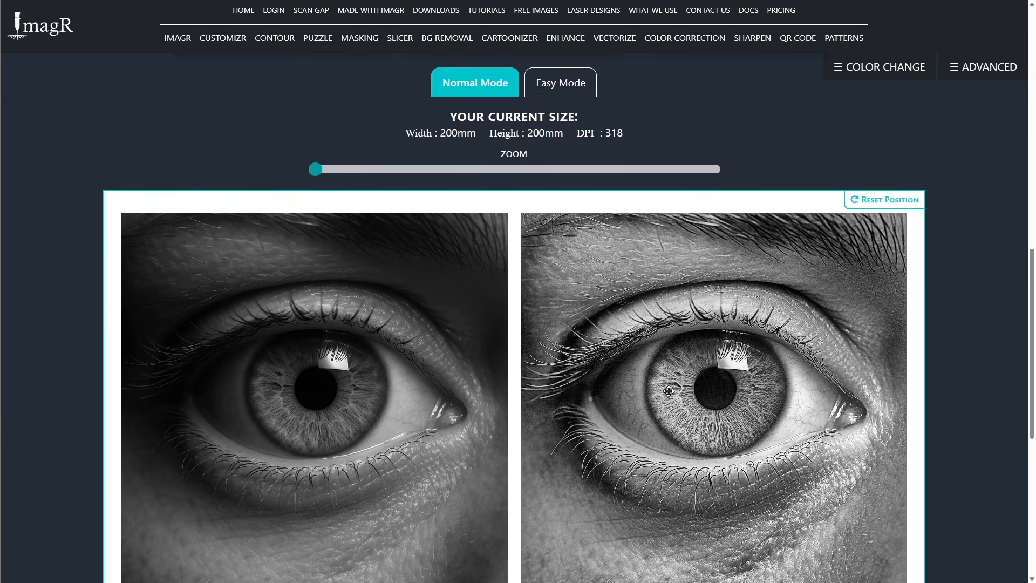
pyautogui.scroll(-5, 669, 391)
pyautogui.scroll(-1, 669, 391)
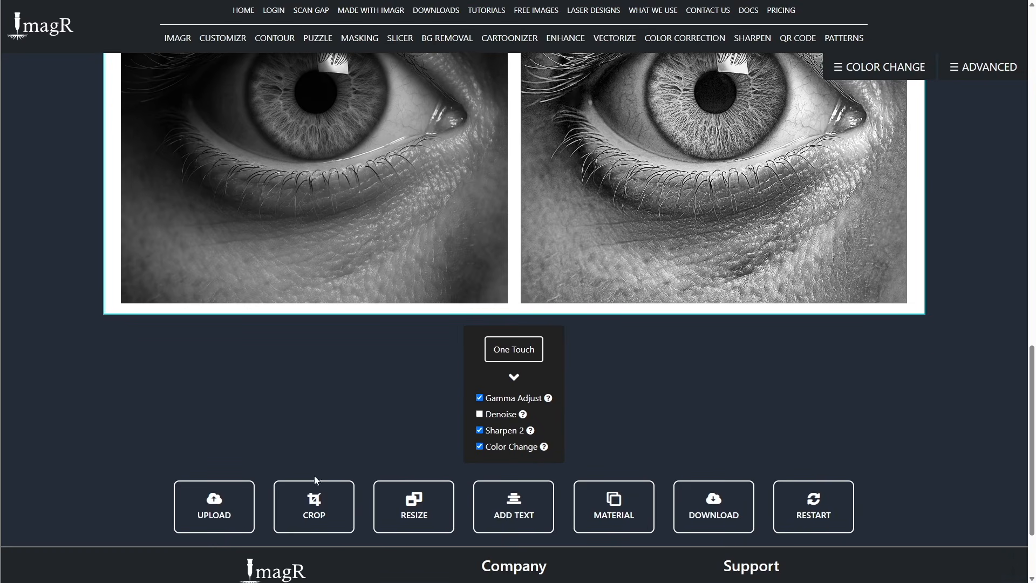
pyautogui.click(221, 506)
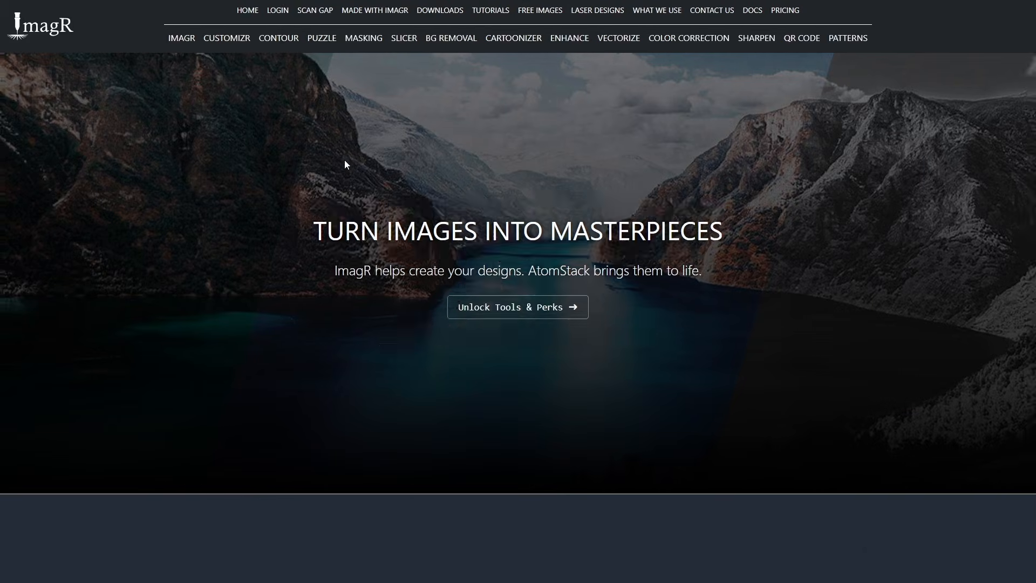
# Resize the beret portrait to 147 × 220 mm at 318 DPI with a fixed aspect ratio.
pyautogui.scroll(-15, 344, 159)
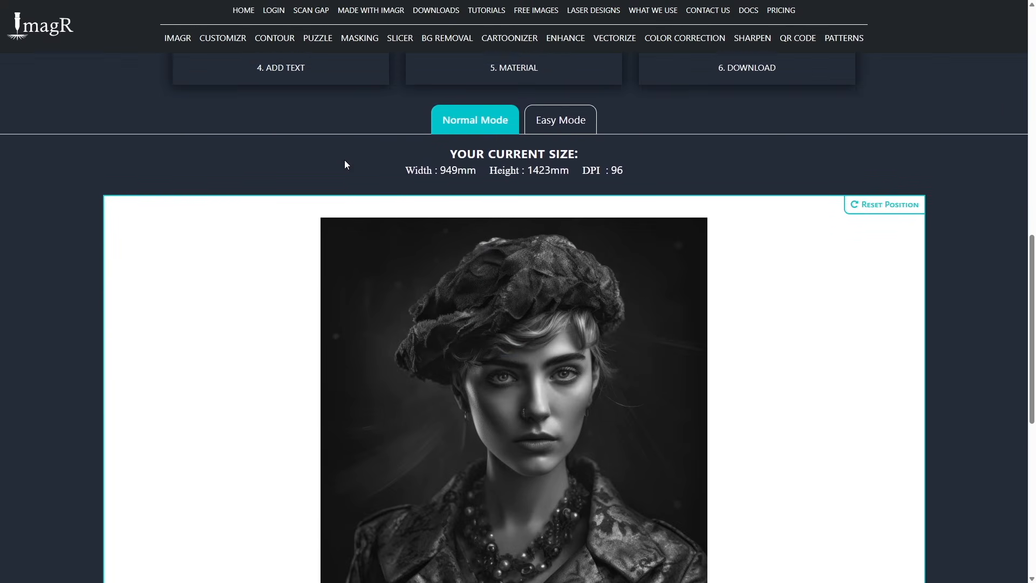
pyautogui.scroll(-2, 345, 160)
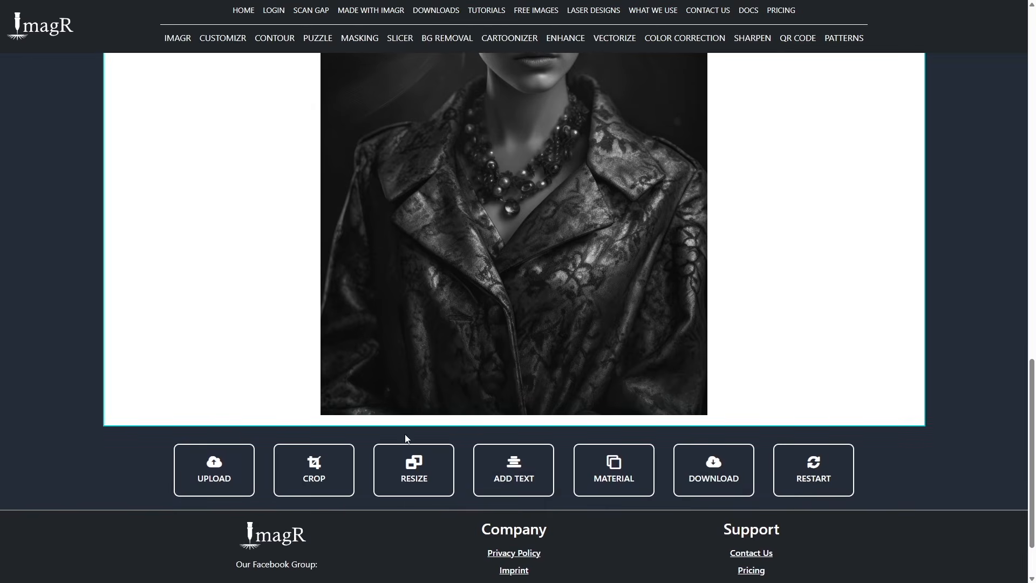
pyautogui.click(414, 464)
pyautogui.press('Tab')
pyautogui.press('Tab')
pyautogui.press('Tab')
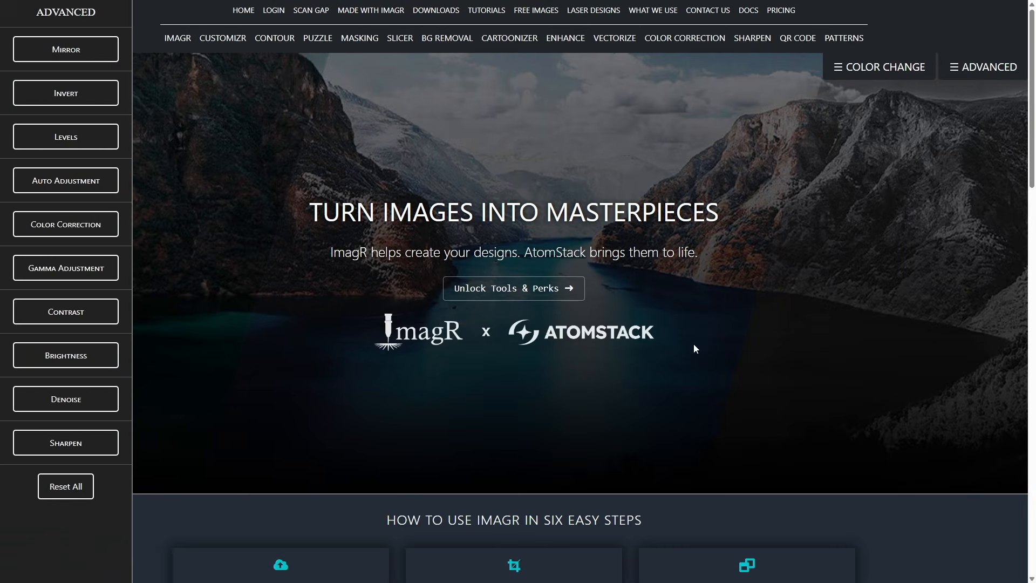
# Run One Touch on the beret portrait with Denoise disabled and Gamma Adjust, Sharpen 2 and Color Change enabled.
pyautogui.scroll(-12, 694, 344)
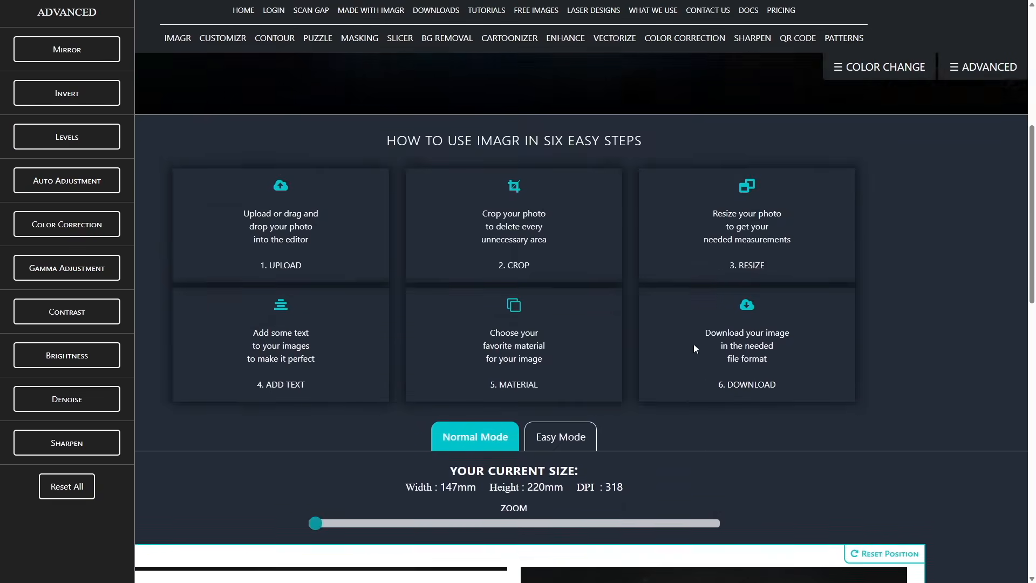
pyautogui.scroll(-5, 693, 344)
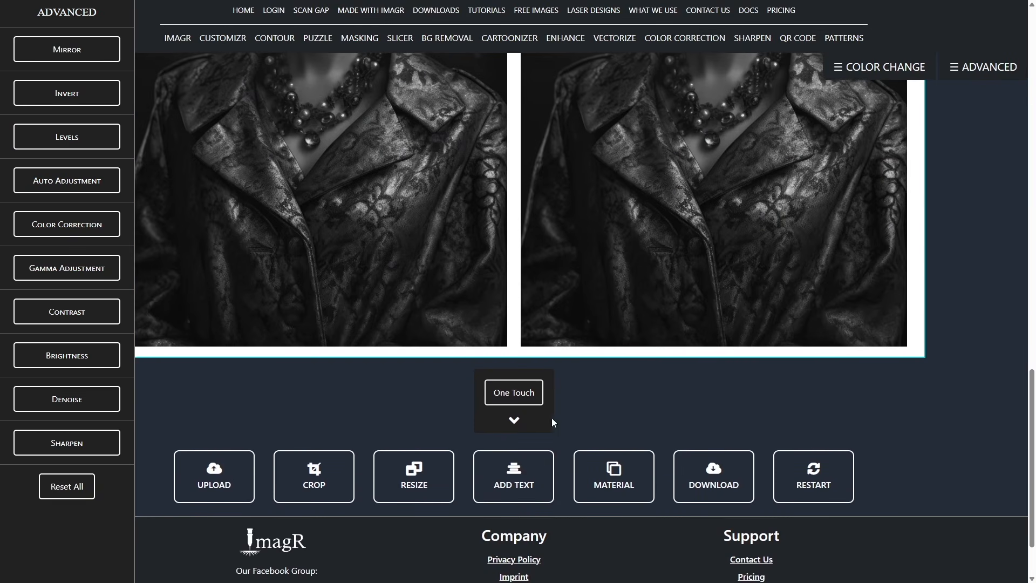
pyautogui.click(516, 423)
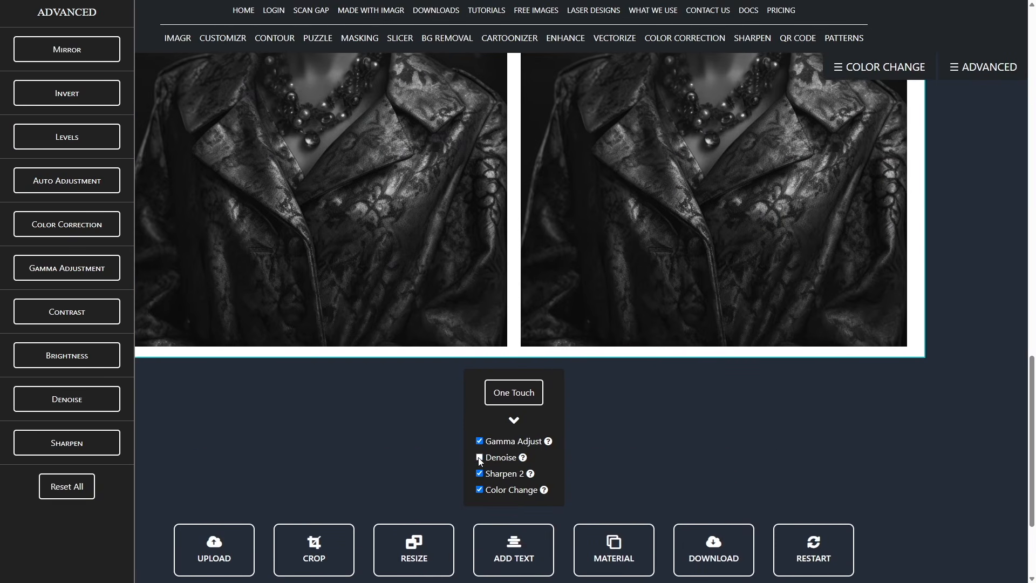
pyautogui.click(523, 396)
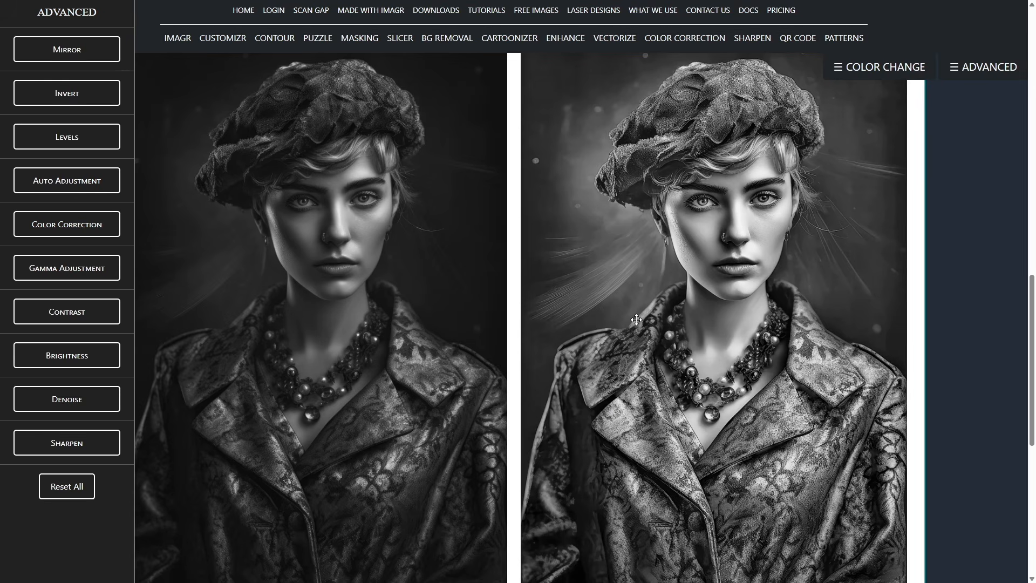
# Run Color Correction on the beret portrait.
pyautogui.scroll(1, 636, 319)
pyautogui.scroll(-2, 636, 319)
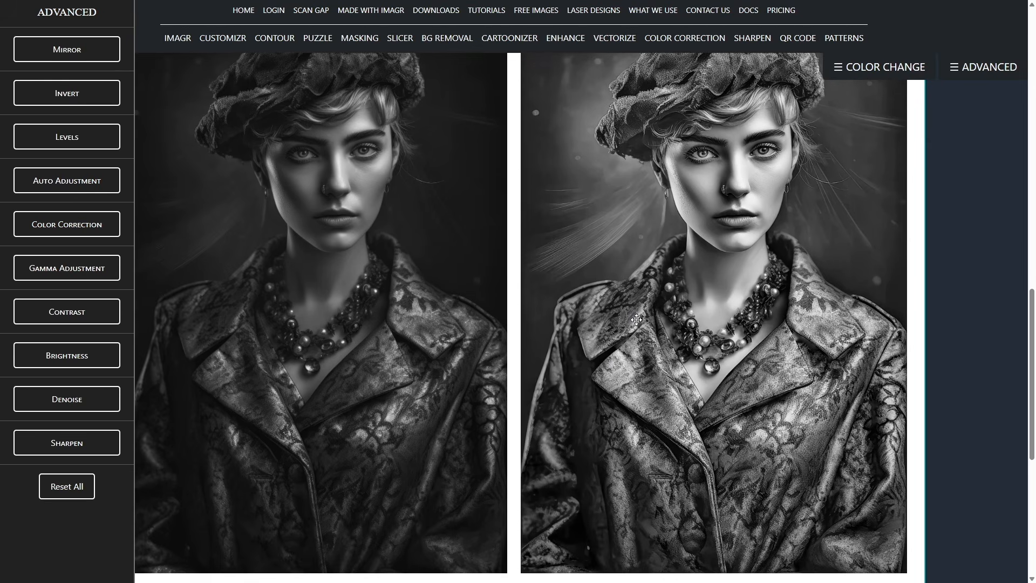
pyautogui.scroll(1, 636, 320)
pyautogui.click(111, 224)
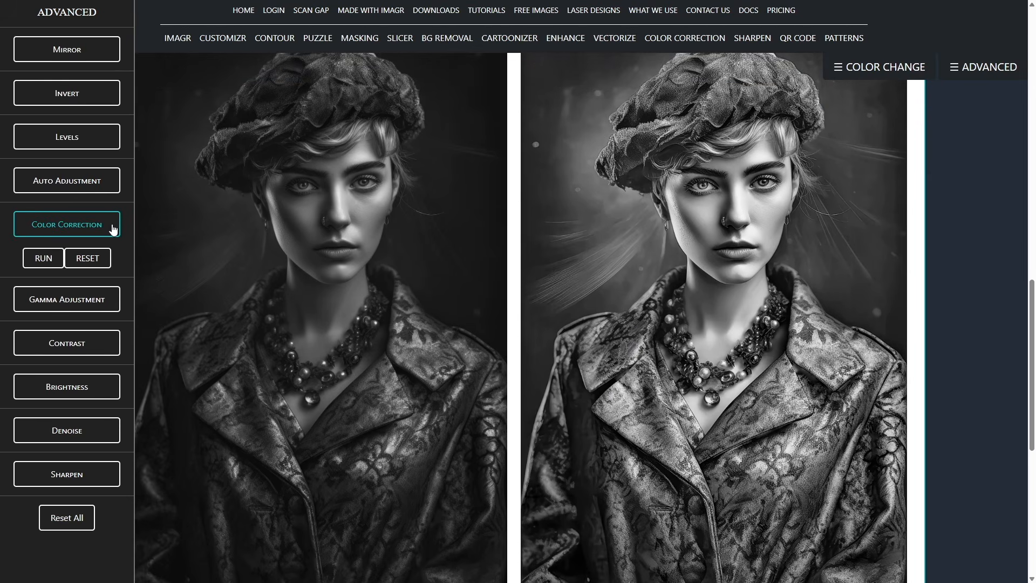
pyautogui.click(45, 266)
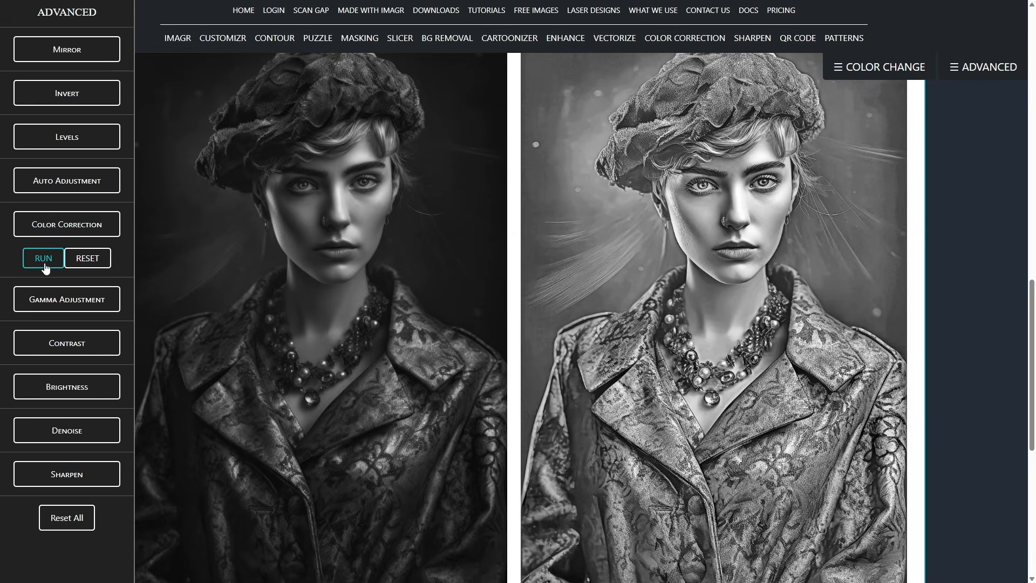
pyautogui.scroll(1, 502, 246)
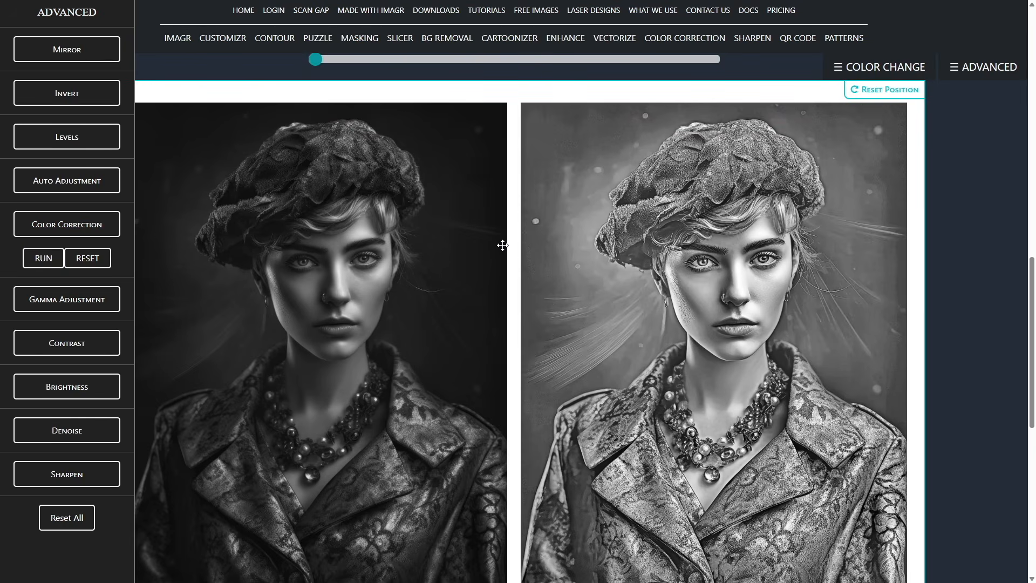
pyautogui.scroll(-3, 502, 245)
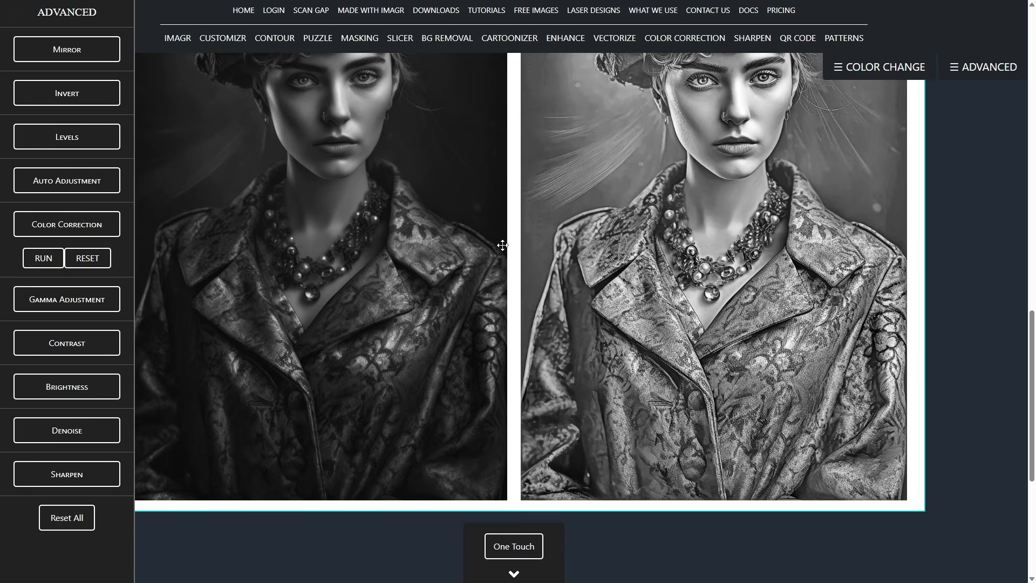
pyautogui.scroll(2, 503, 245)
pyautogui.scroll(1, 502, 245)
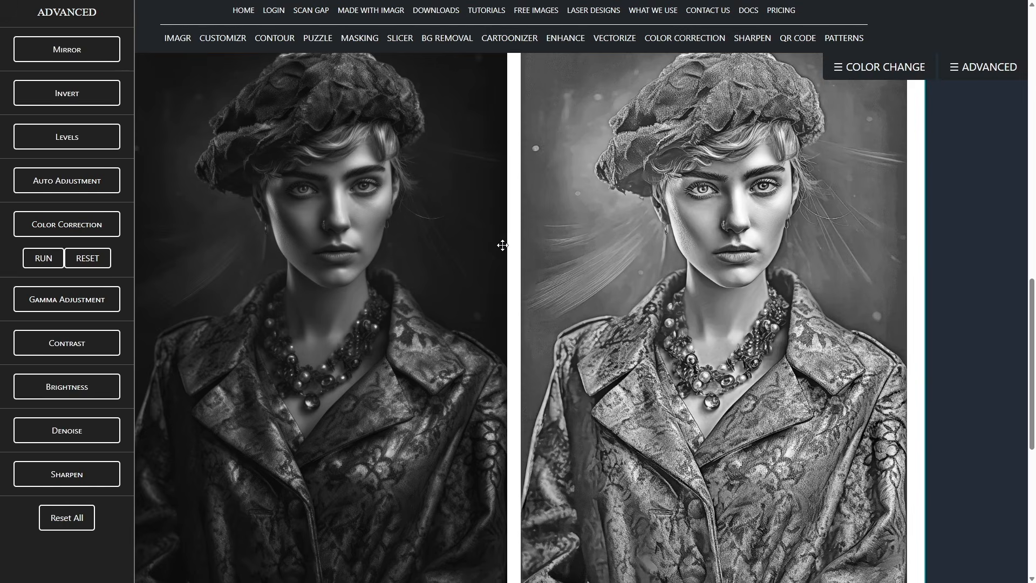
pyautogui.scroll(-1, 468, 308)
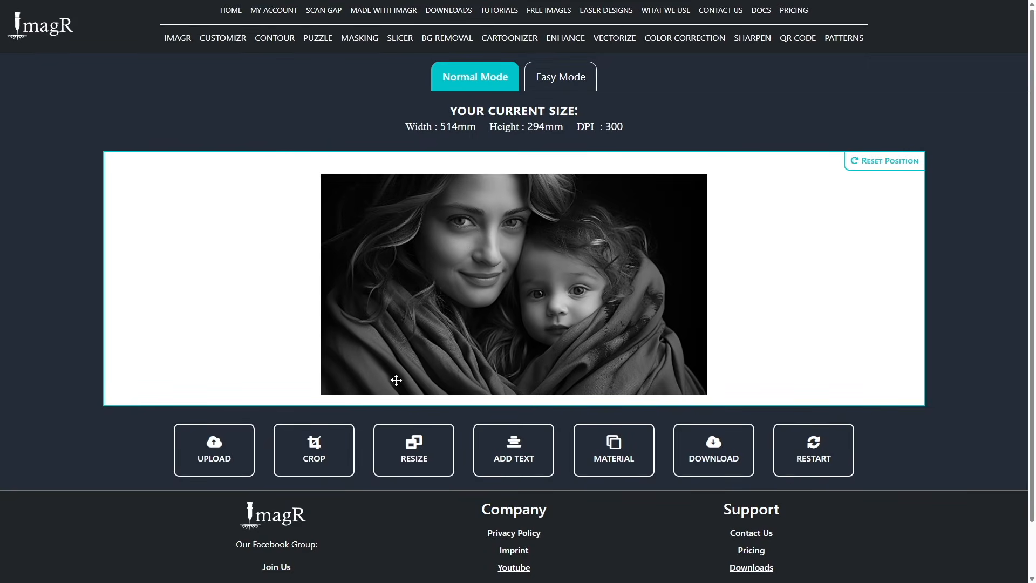
# Resize the mother-and-child photo to 220 × 126 mm at 318 DPI and run One Touch on it with Denoise disabled.
pyautogui.click(424, 447)
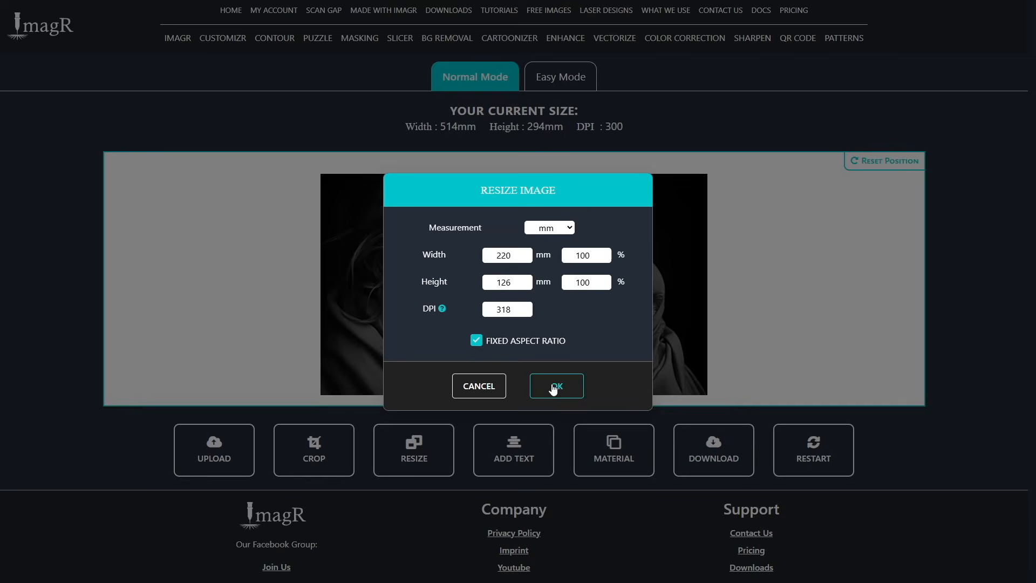
pyautogui.click(552, 385)
pyautogui.click(517, 498)
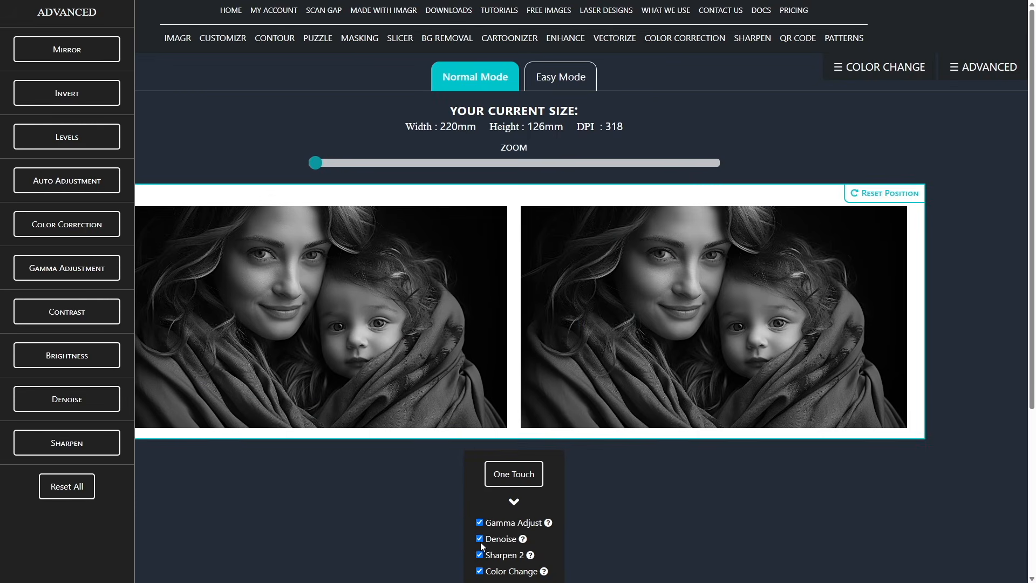
pyautogui.click(514, 478)
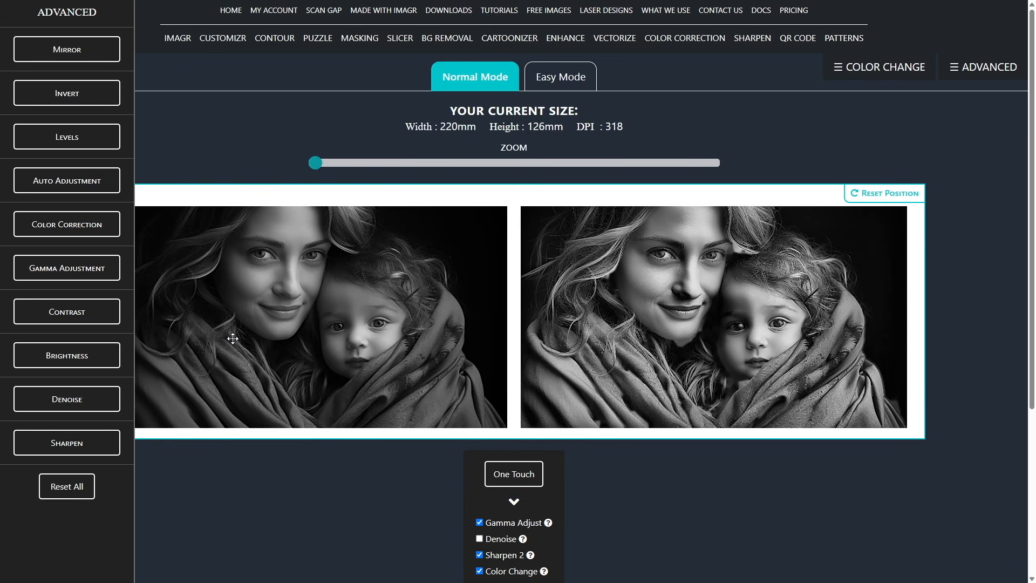
# Run Color Correction on the mother-and-child photo and collapse its options.
pyautogui.click(87, 227)
pyautogui.click(45, 258)
pyautogui.click(78, 229)
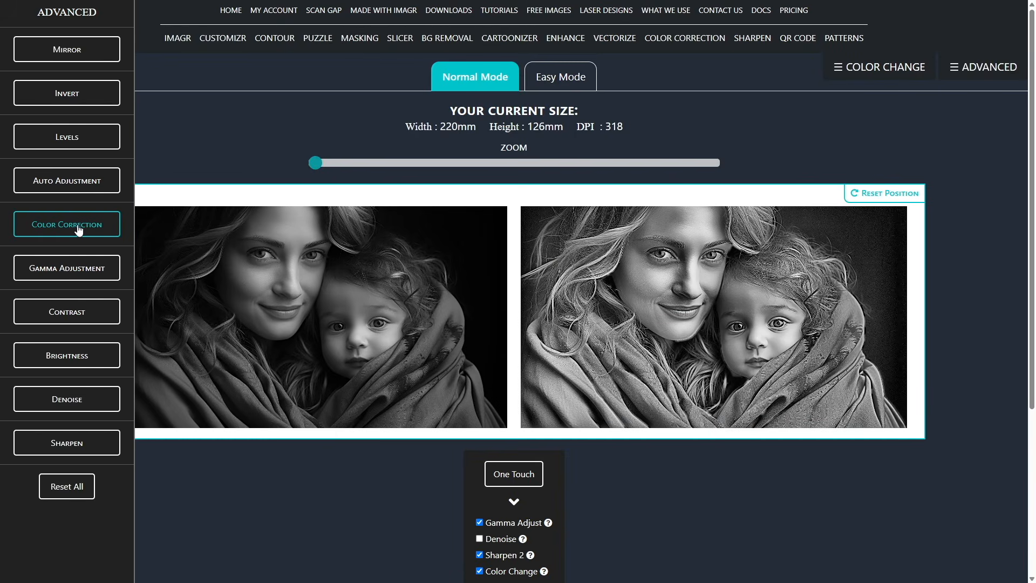
# Run Auto Adjustment on the mother-and-child photo and set its gamma adjustment to 2.3.
pyautogui.click(70, 179)
pyautogui.click(44, 213)
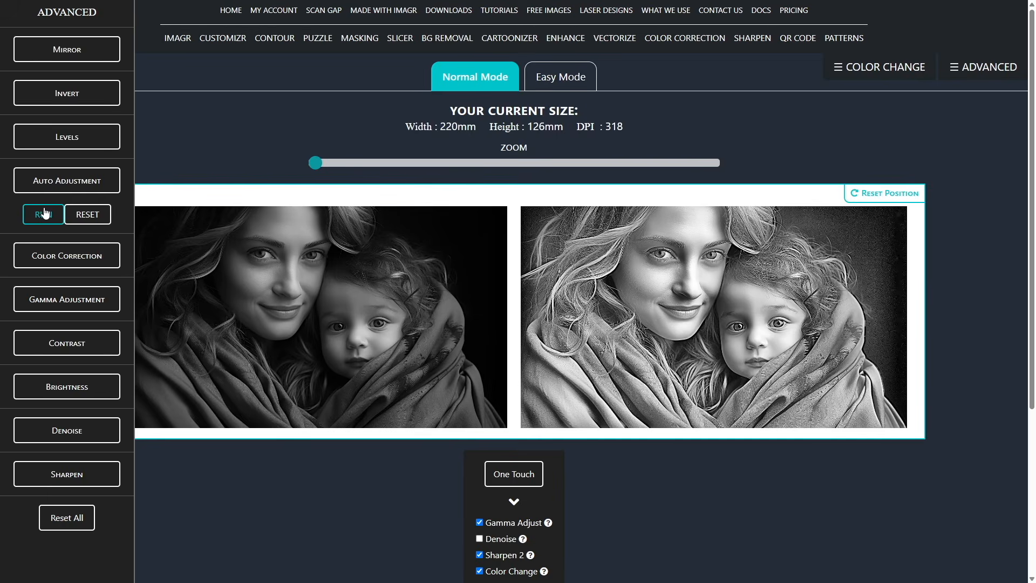
pyautogui.click(73, 287)
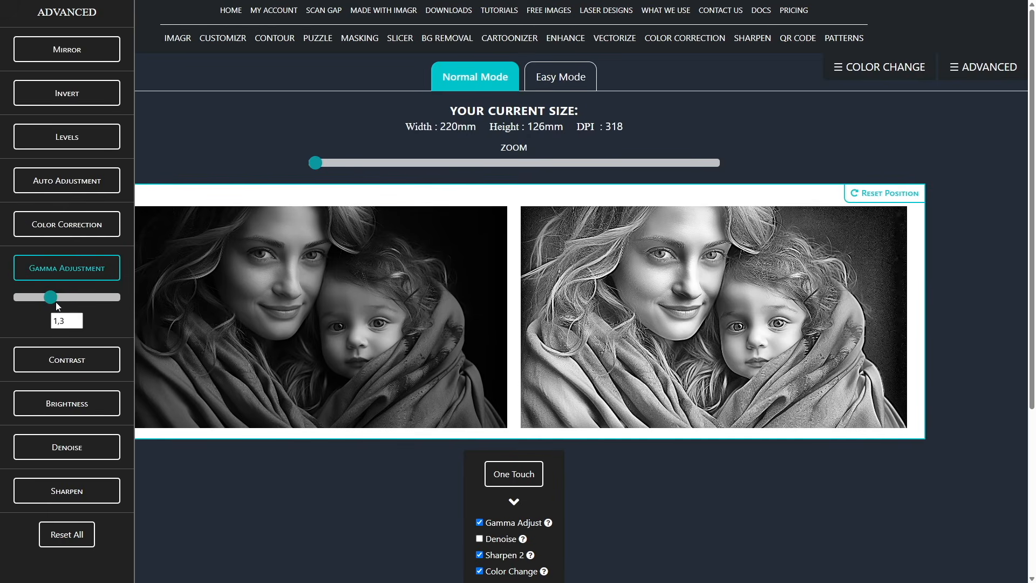
pyautogui.moveTo(65, 300); pyautogui.dragTo(74, 299)
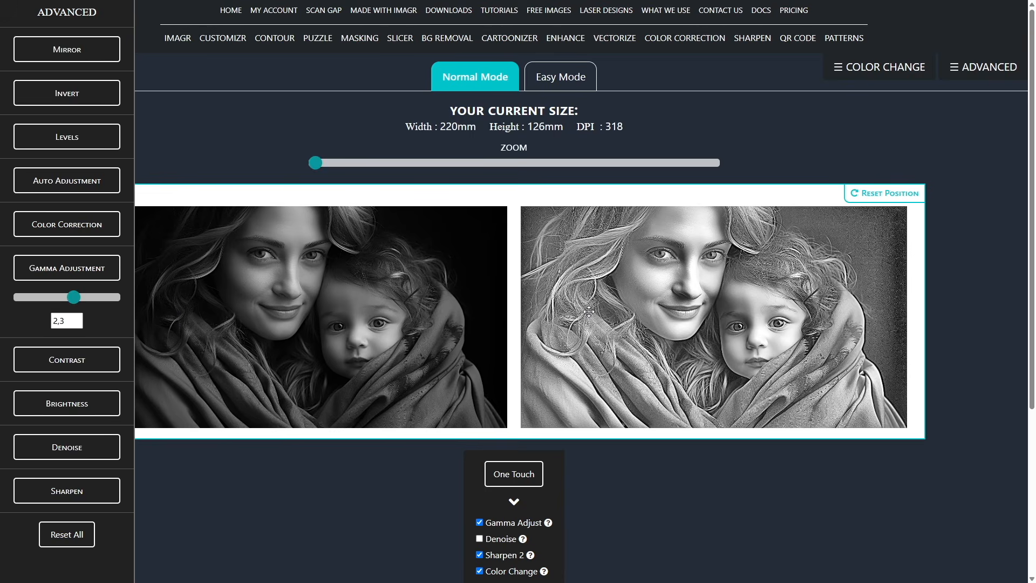
# Download the edited mother-and-child photo as a PNG.
pyautogui.scroll(-3, 745, 456)
pyautogui.click(735, 455)
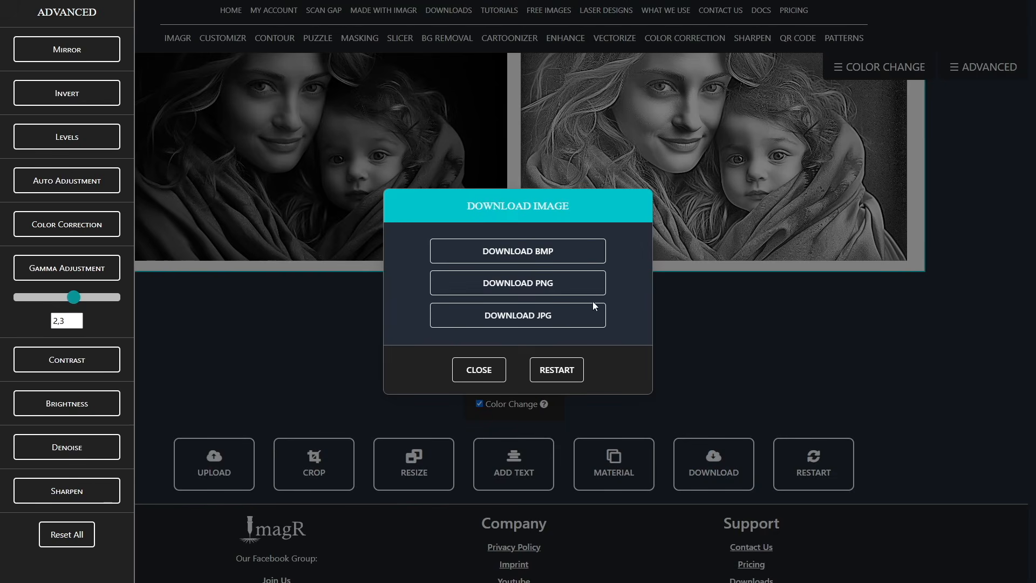
pyautogui.click(582, 289)
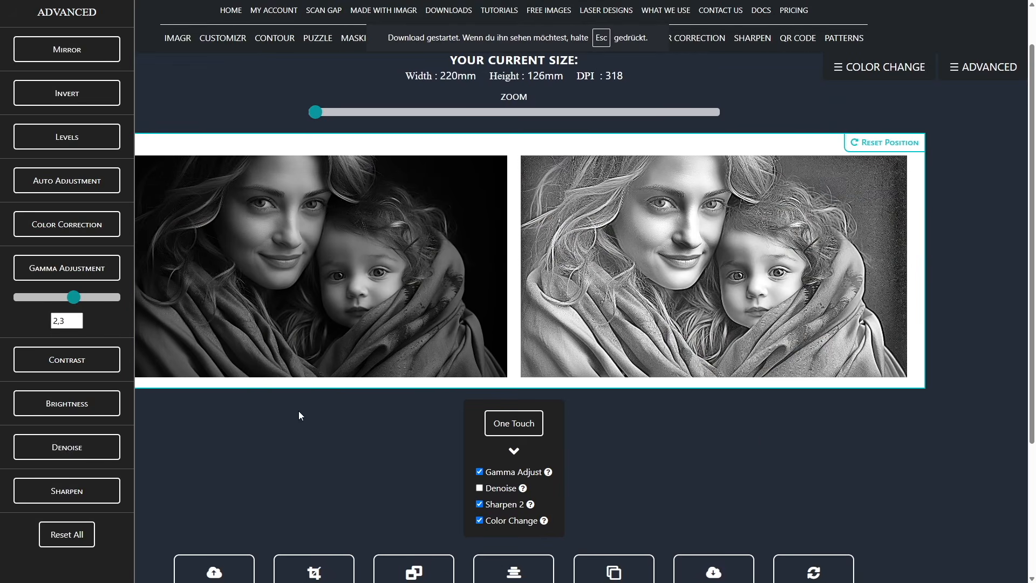
# Upload the photo of the girl in a straw hat, importing it as grayscale.
pyautogui.scroll(-1, 299, 415)
pyautogui.click(215, 509)
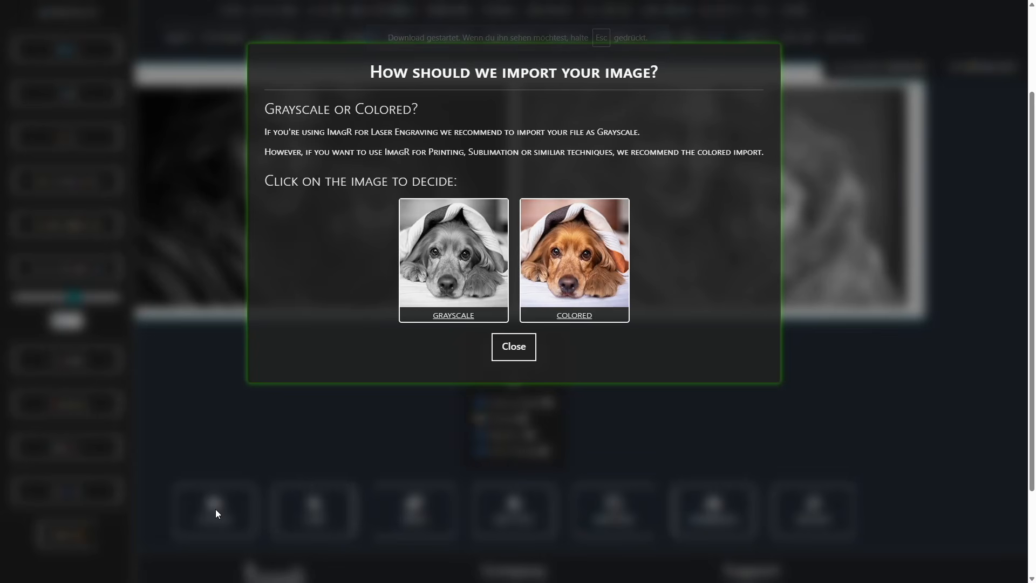
pyautogui.doubleClick(422, 121)
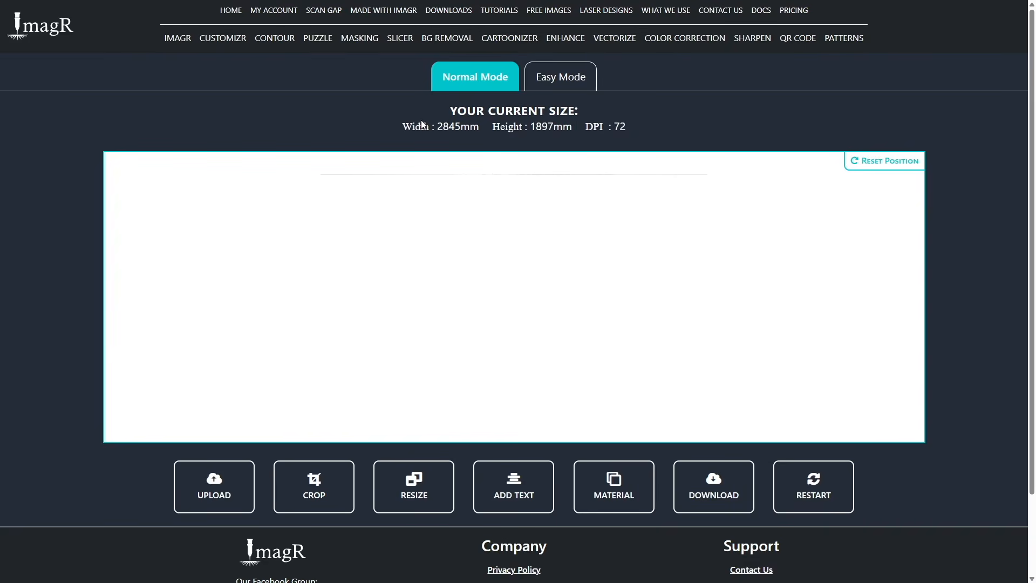
# Resize the straw-hat girl photo to 220 × 147 mm at 318 DPI and apply One Touch enhancement with Denoise off.
pyautogui.click(415, 495)
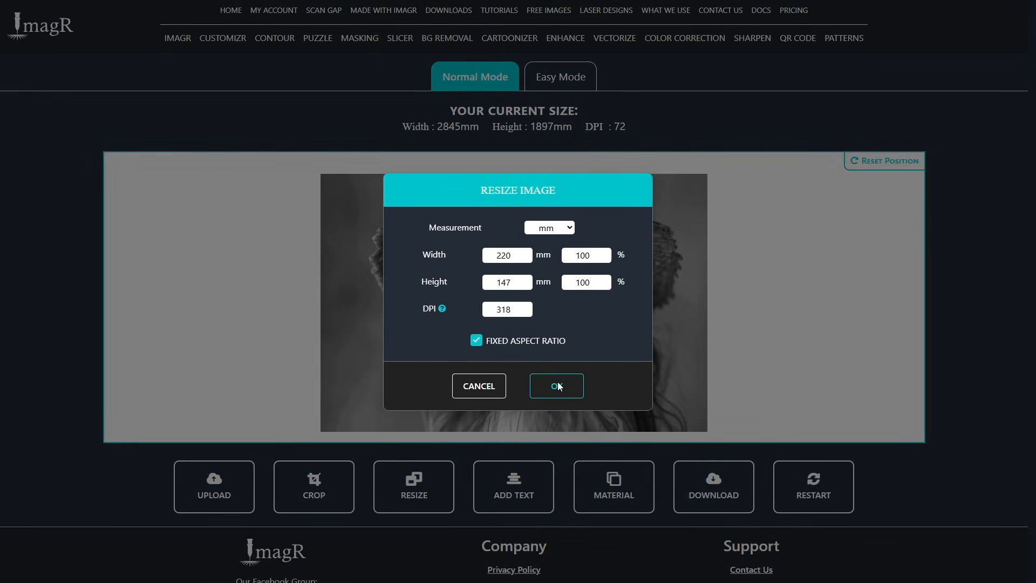
pyautogui.click(556, 386)
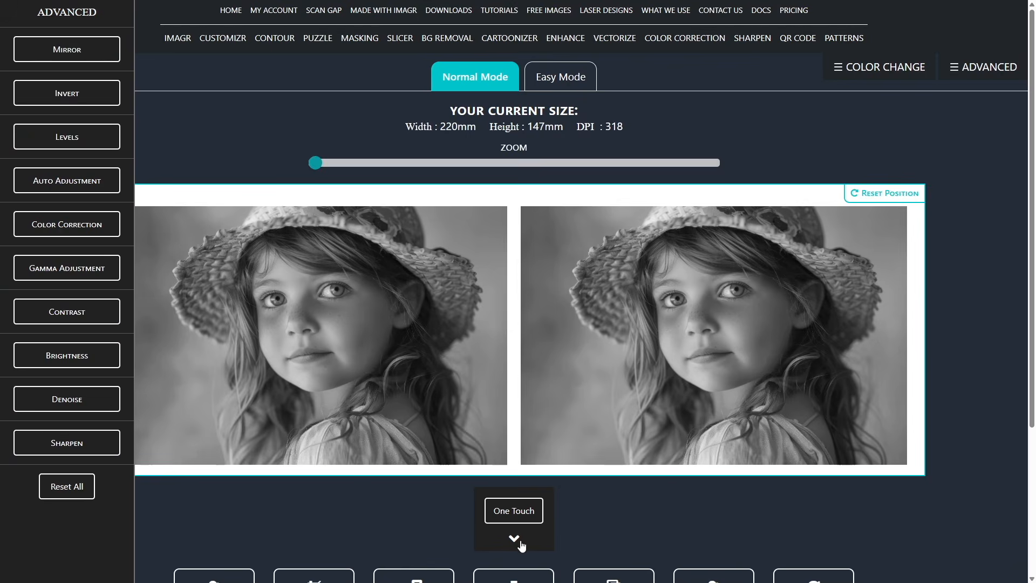
pyautogui.click(514, 539)
pyautogui.scroll(-1, 489, 550)
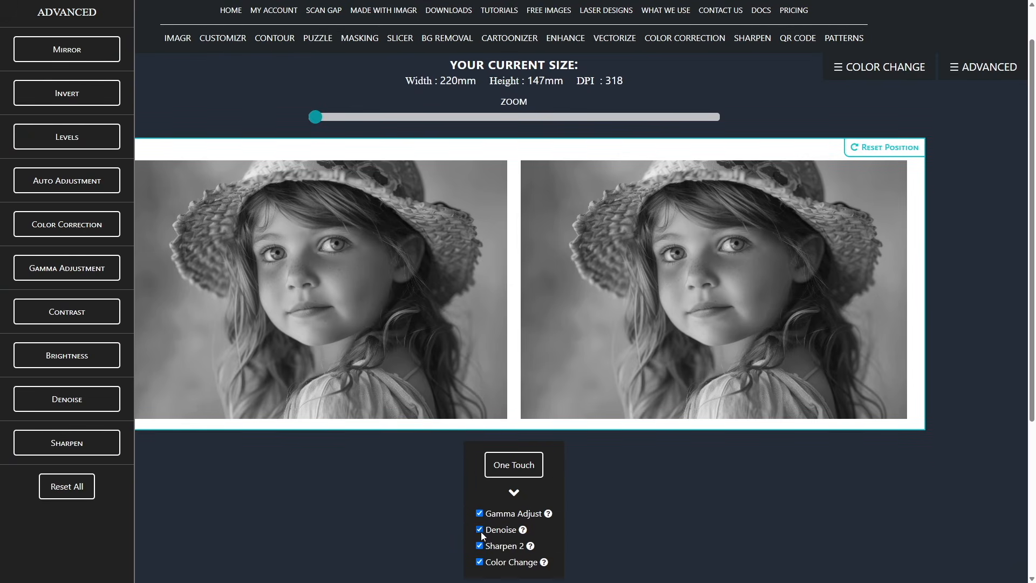
pyautogui.click(514, 465)
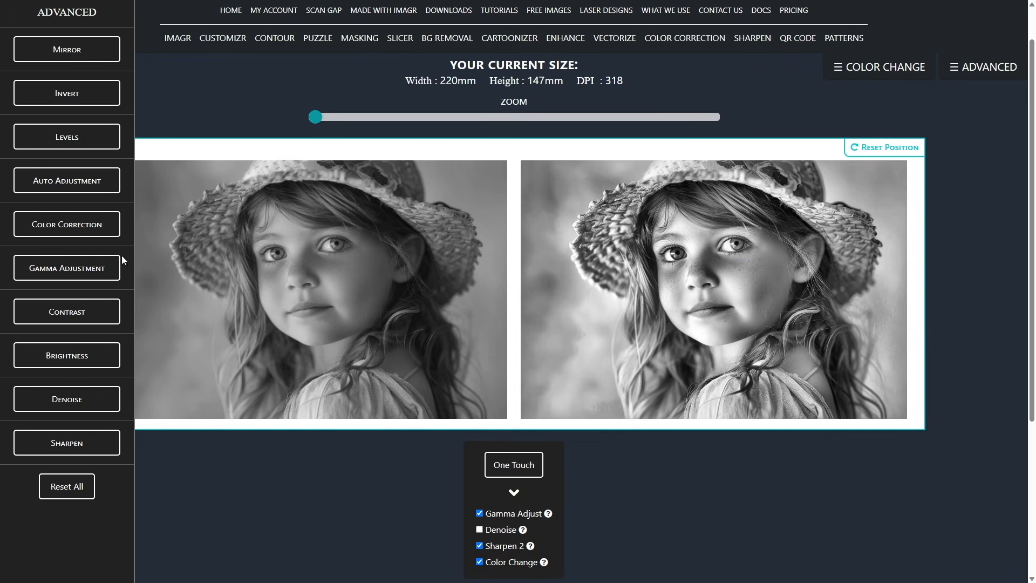
# Run Color Correction on the straw-hat girl photo and compare the original and edited versions up close.
pyautogui.click(76, 231)
pyautogui.click(47, 258)
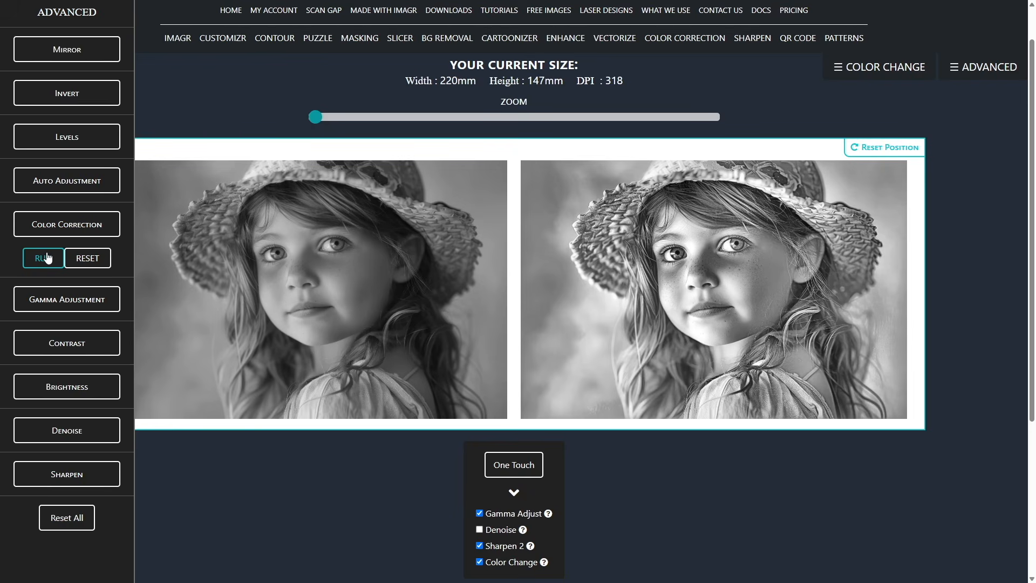
pyautogui.scroll(5, 307, 248)
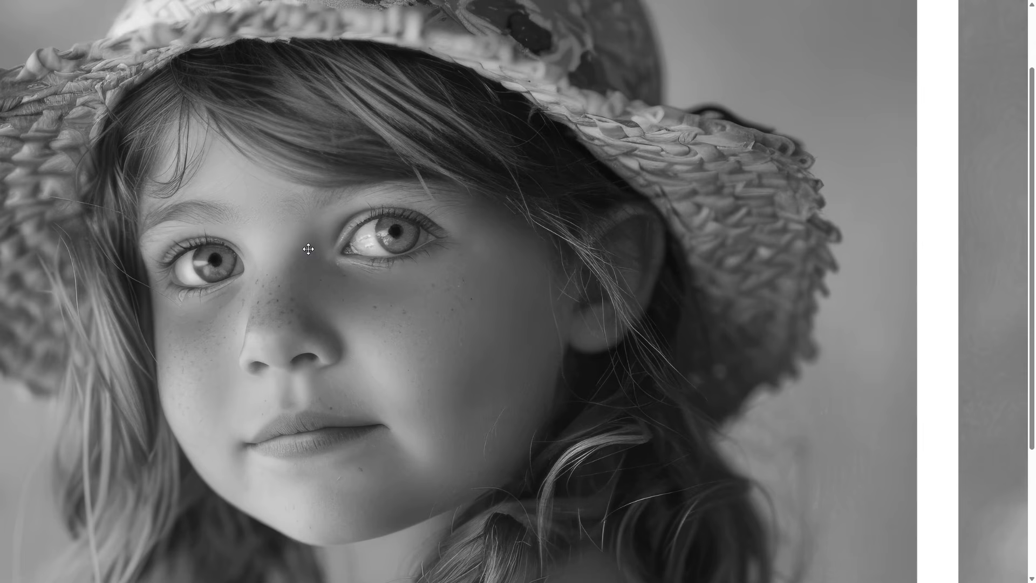
pyautogui.hscroll(19, 439, 231)
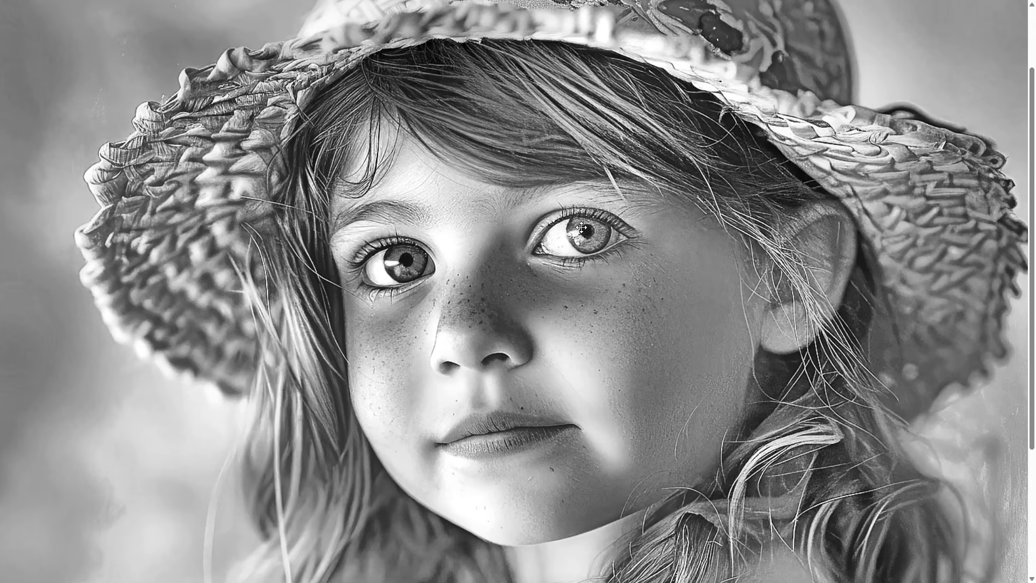
pyautogui.scroll(-1, 602, 260)
pyautogui.scroll(-3, 602, 259)
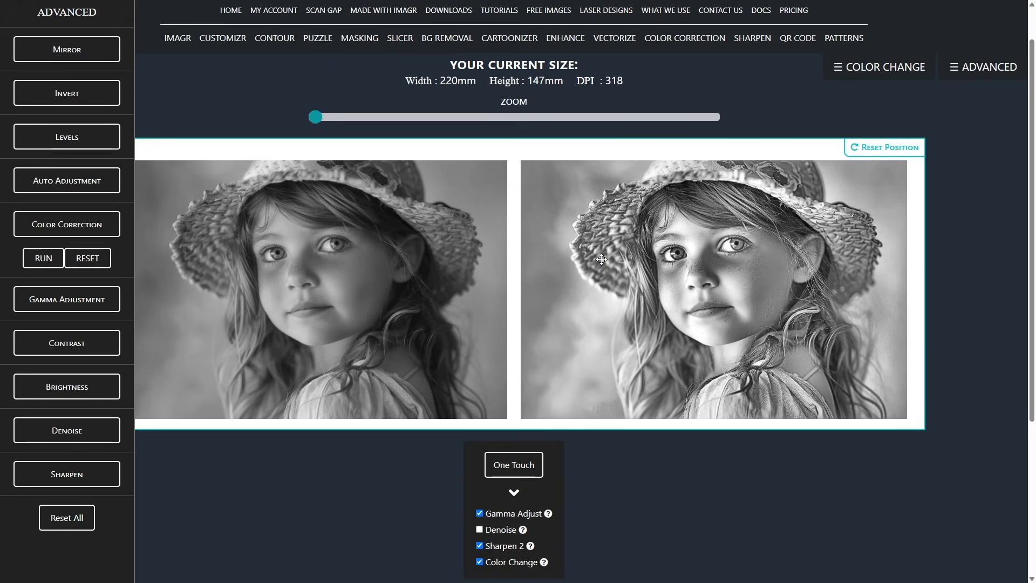
# Set the girl photo's gamma adjustment to 2.3 and download the edited image as a PNG.
pyautogui.click(72, 298)
pyautogui.click(73, 297)
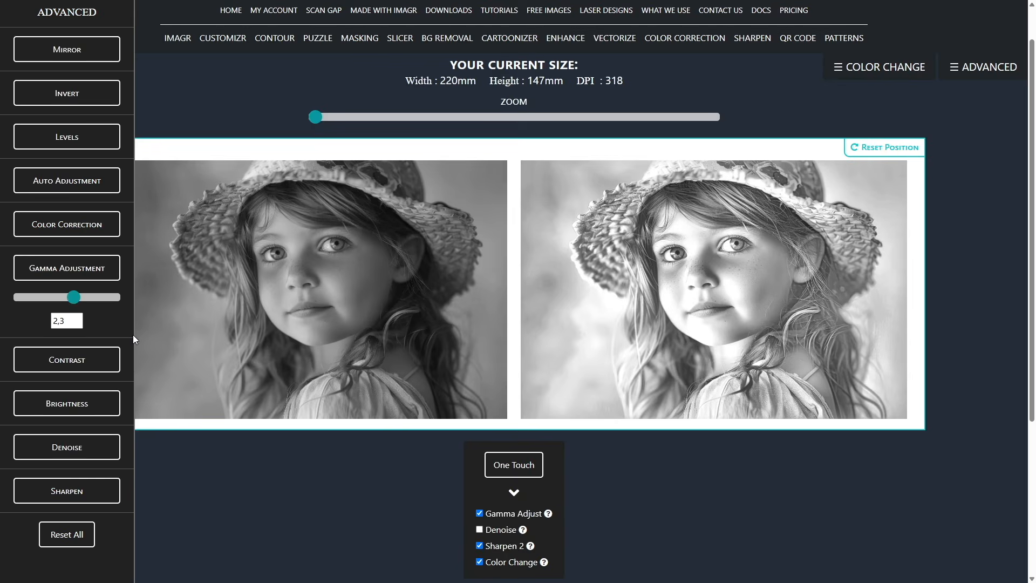
pyautogui.scroll(-4, 763, 289)
pyautogui.click(710, 400)
pyautogui.click(599, 281)
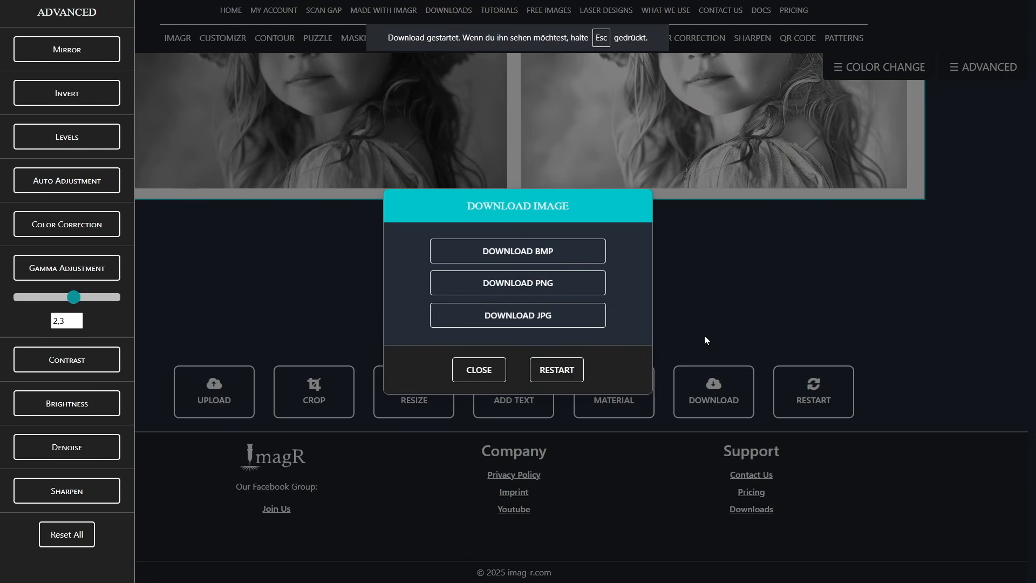
# Upload the skull-with-roses image and resize it to 200 × 115 mm at 318 DPI.
pyautogui.scroll(3, 617, 274)
pyautogui.scroll(-2, 616, 274)
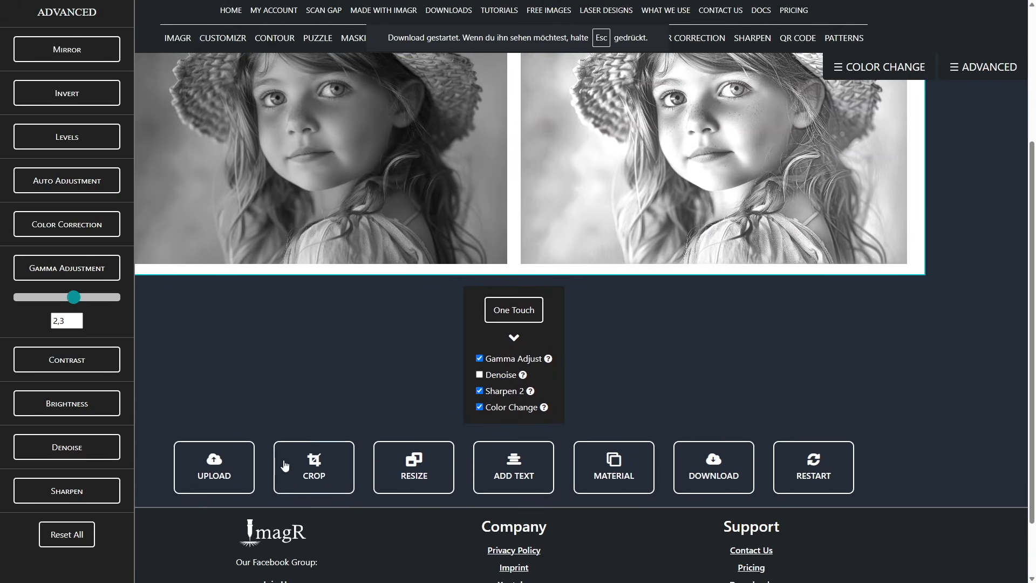
pyautogui.click(217, 476)
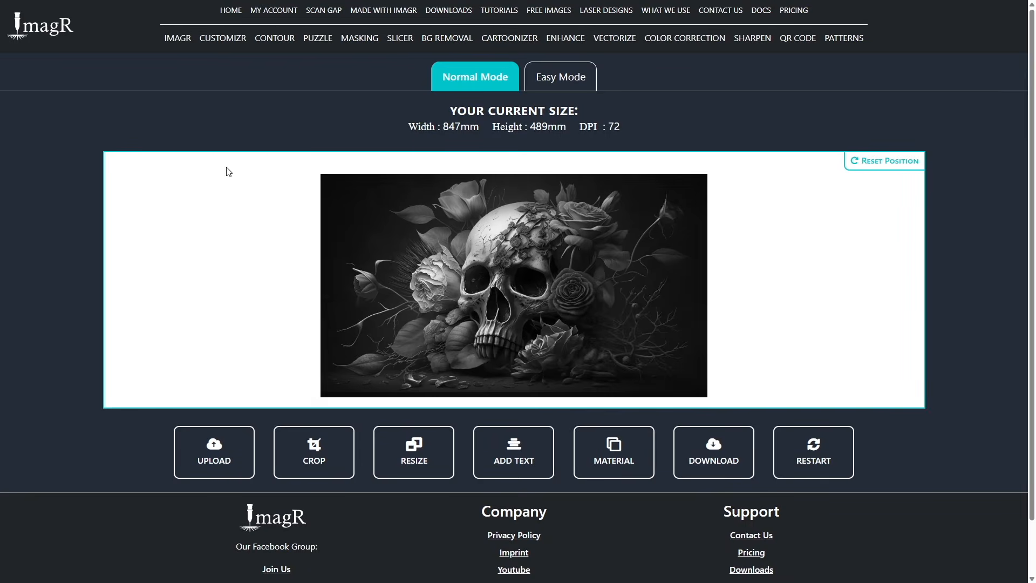
pyautogui.click(414, 452)
pyautogui.write('200')
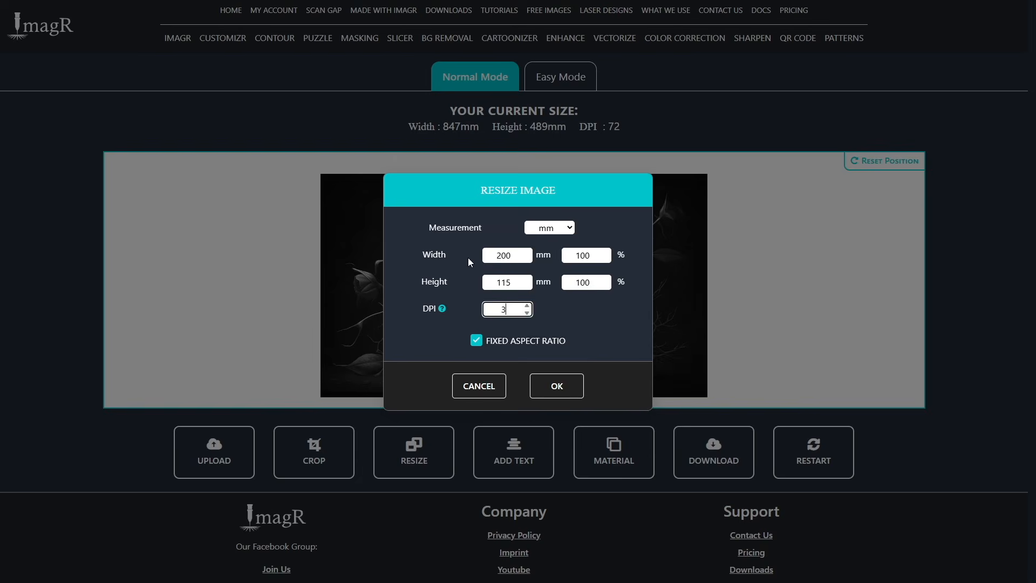
pyautogui.click(552, 386)
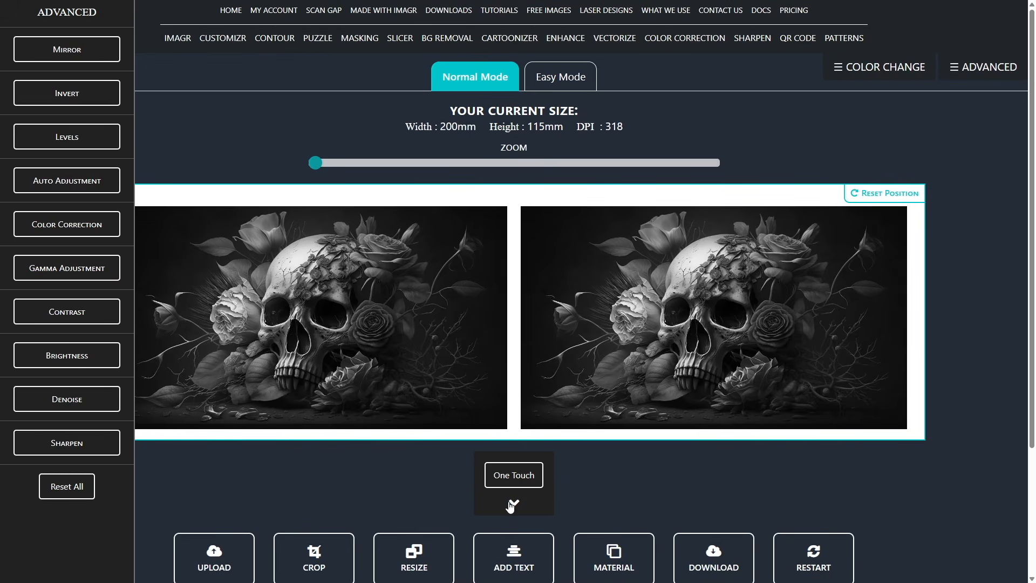
# Apply One Touch enhancement with Denoise off to the skull image and run Color Correction on it.
pyautogui.click(512, 503)
pyautogui.click(511, 480)
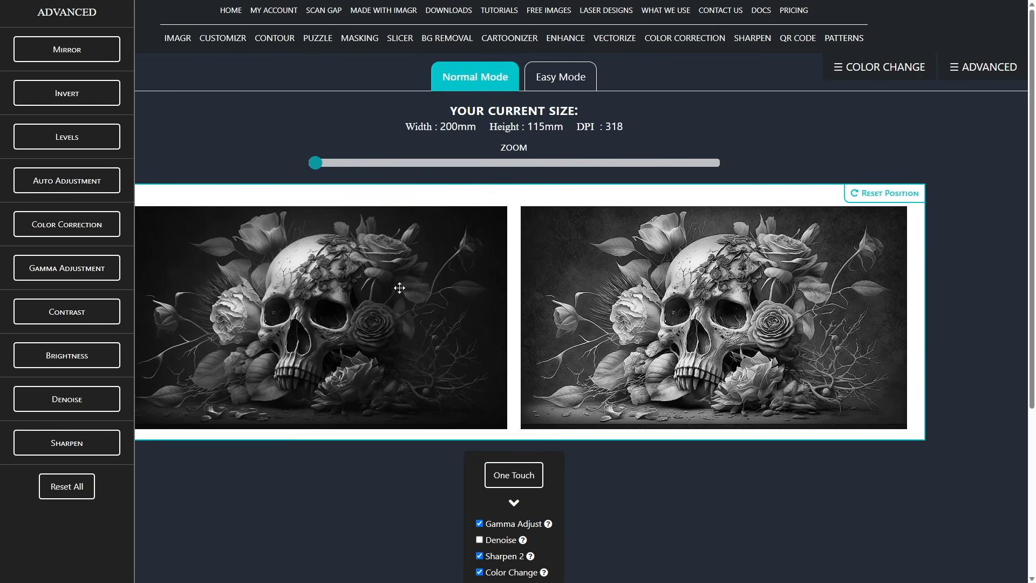
pyautogui.click(71, 224)
pyautogui.click(44, 261)
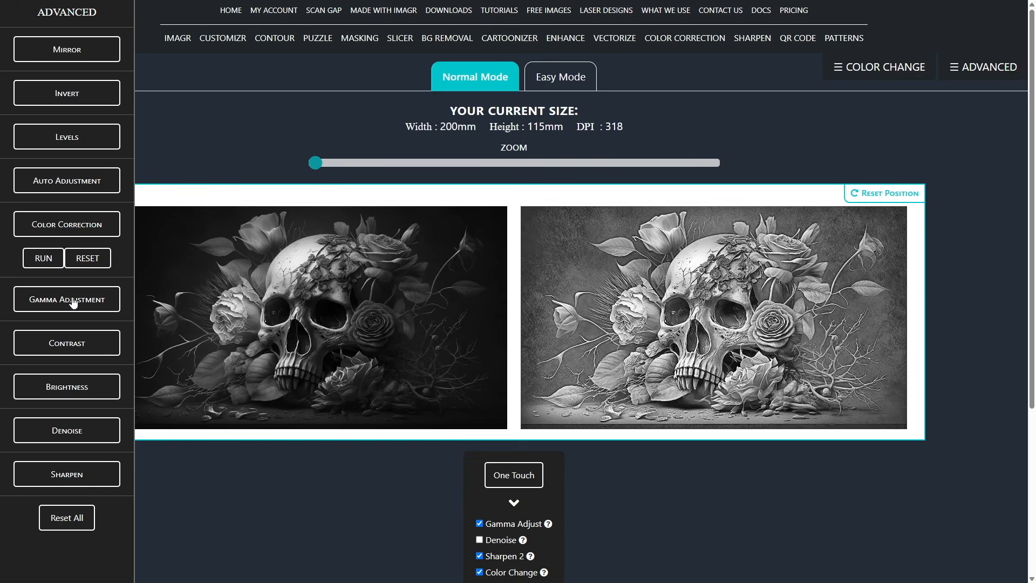
# Set the skull image's gamma adjustment to 1.7.
pyautogui.click(71, 295)
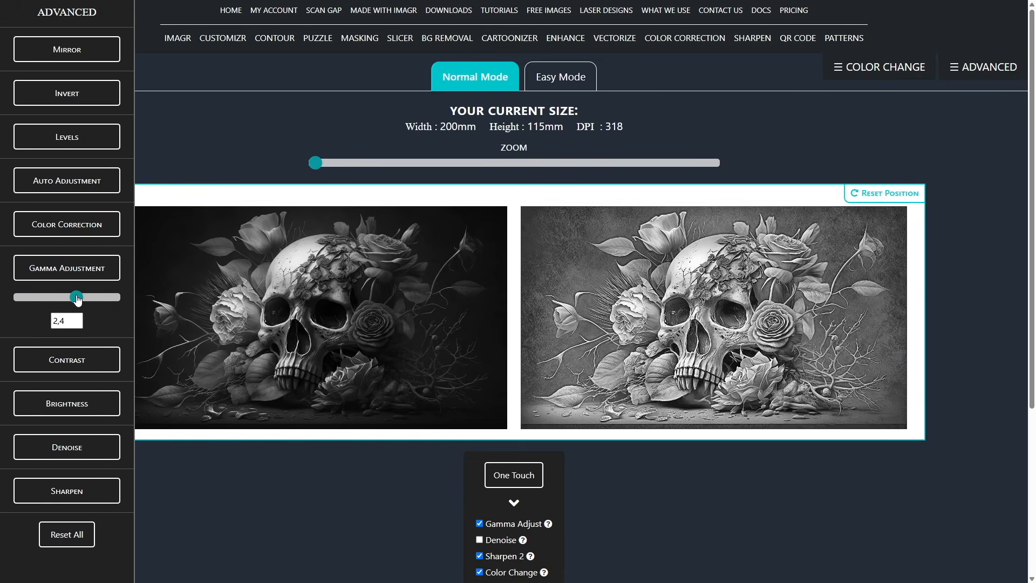
pyautogui.moveTo(77, 301); pyautogui.dragTo(74, 300)
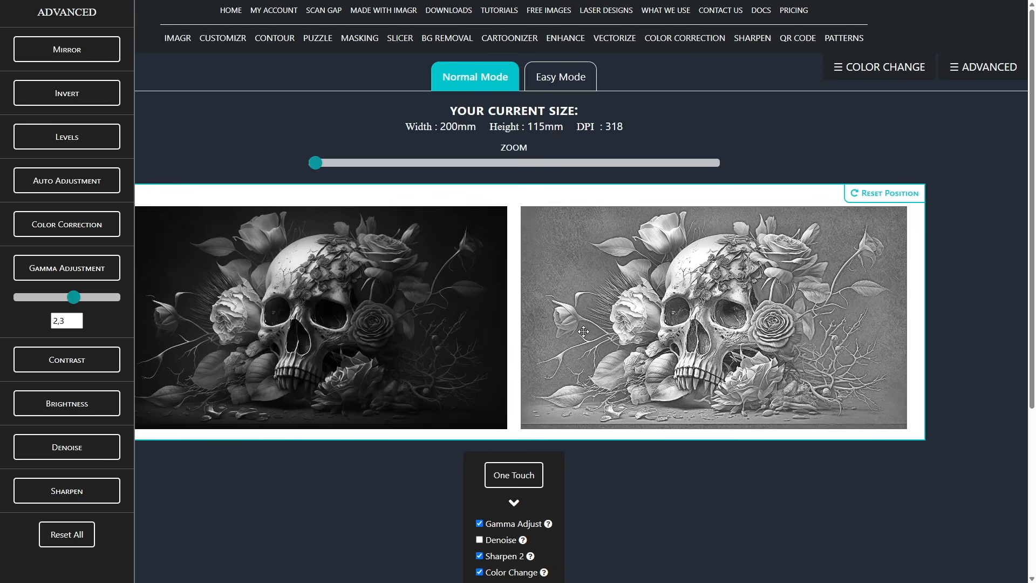
pyautogui.moveTo(70, 299); pyautogui.dragTo(59, 300)
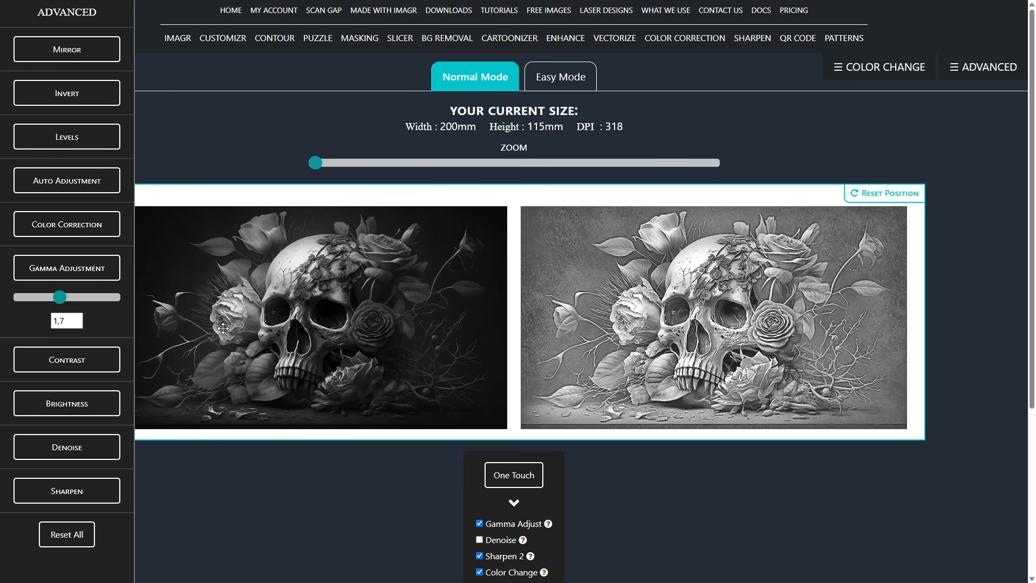
# Download the enhanced skull image as a PNG.
pyautogui.scroll(-4, 690, 394)
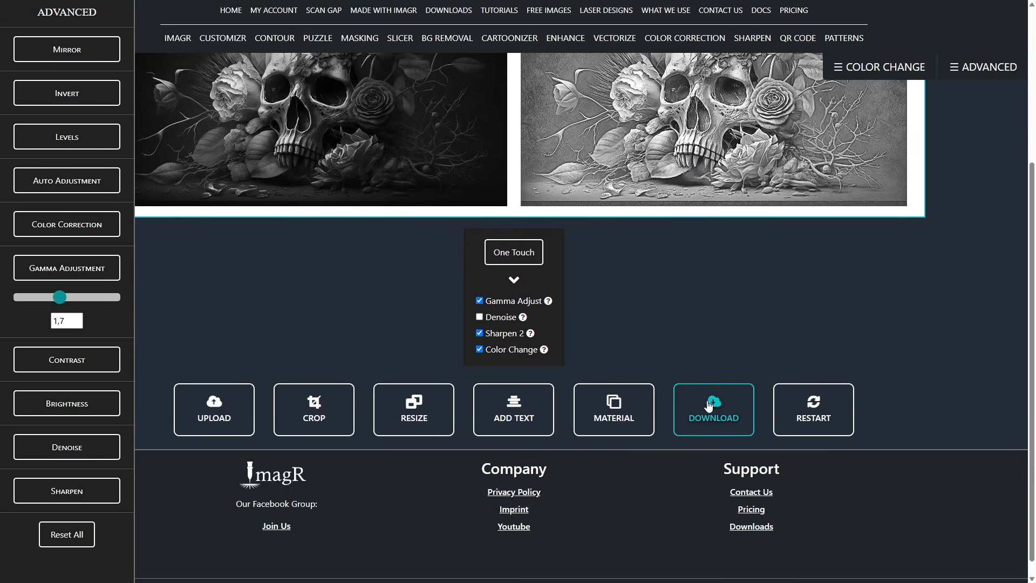
pyautogui.click(714, 410)
pyautogui.click(573, 284)
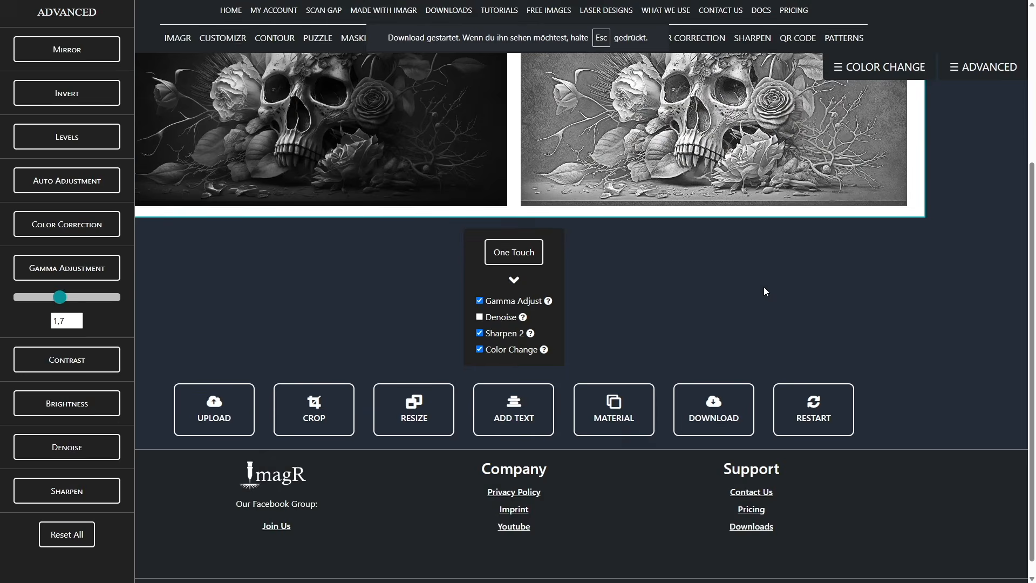
# Upload the enhanced skull image again, importing it as grayscale.
pyautogui.scroll(3, 763, 287)
pyautogui.scroll(1, 723, 286)
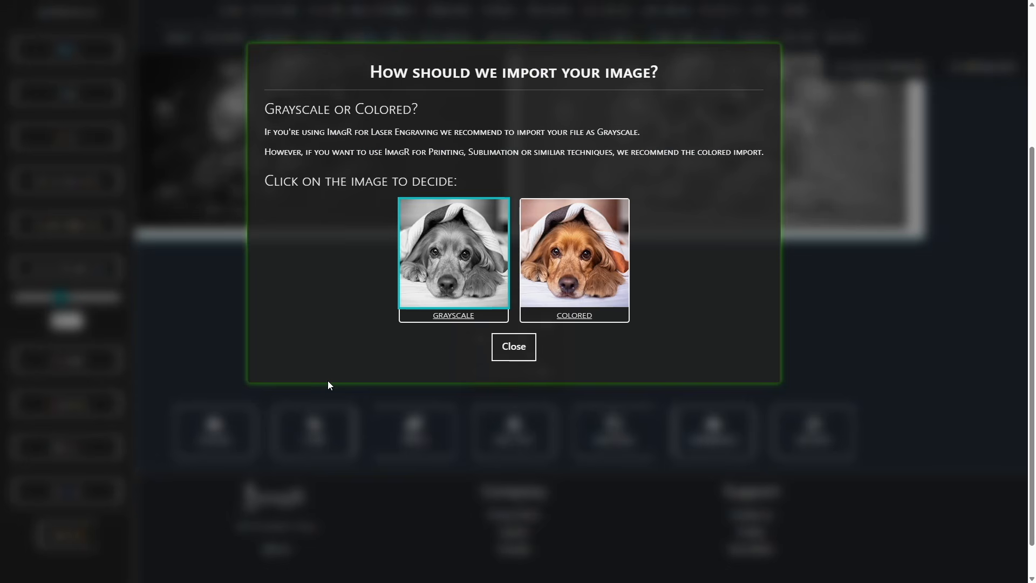
pyautogui.click(328, 382)
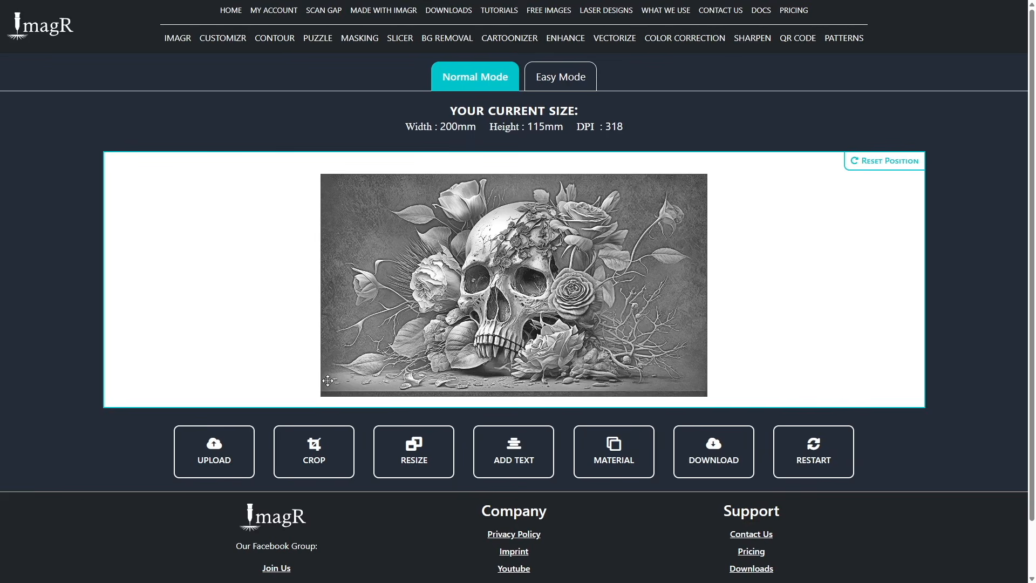
# Apply the Kasia Wood material to the skull image, continuing without another resize.
pyautogui.click(610, 448)
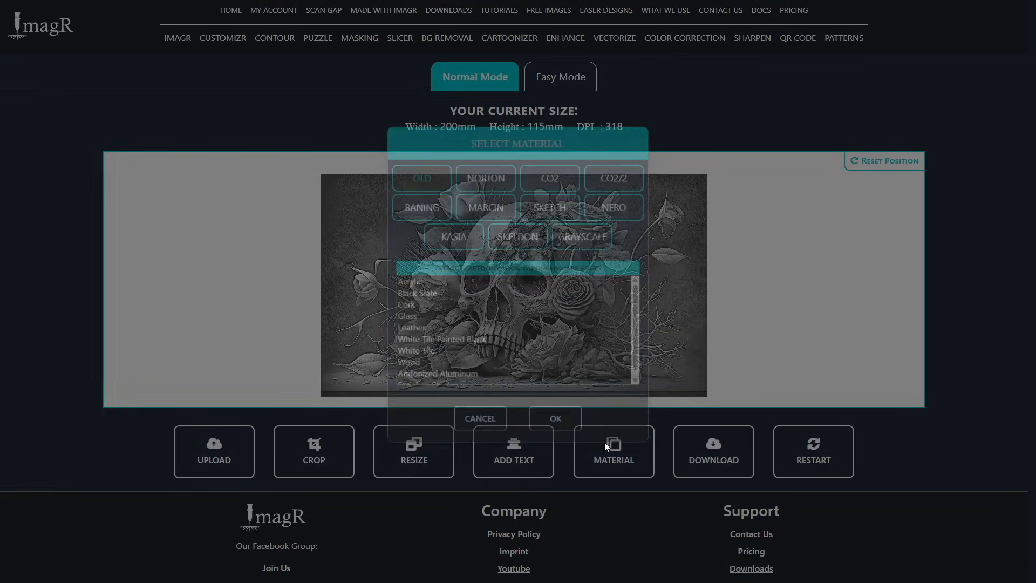
pyautogui.click(454, 244)
pyautogui.click(442, 370)
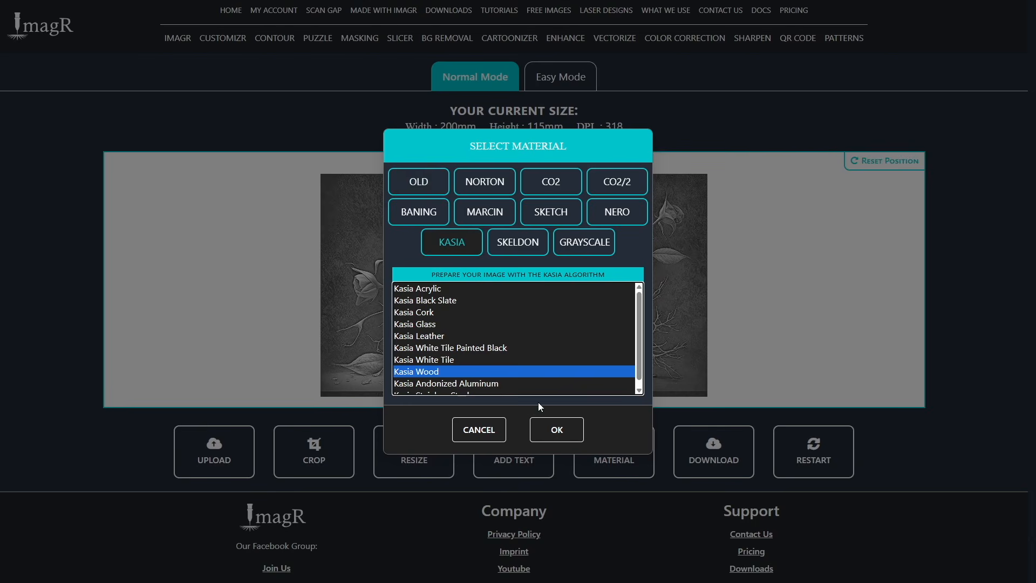
pyautogui.click(557, 432)
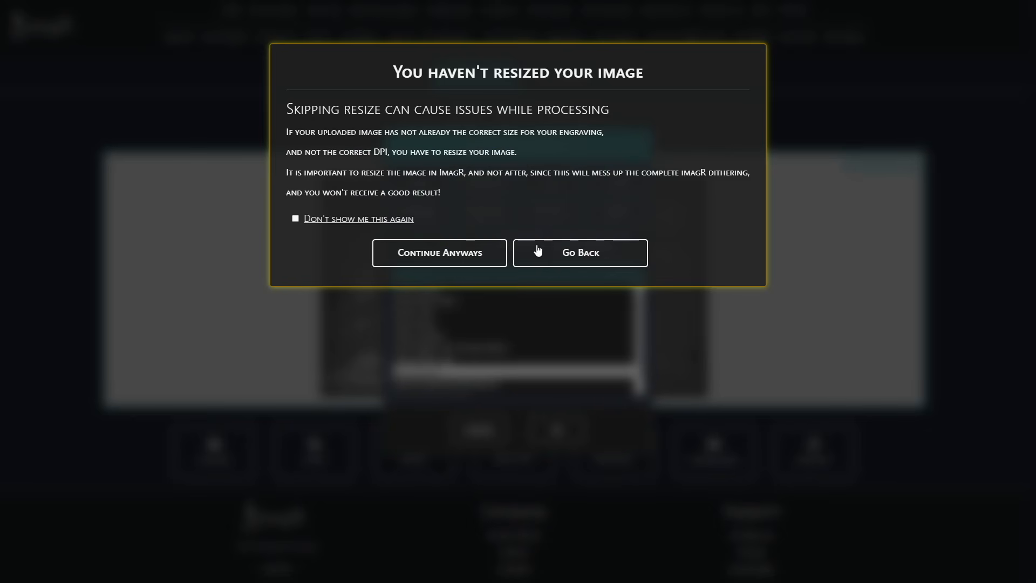
pyautogui.click(472, 254)
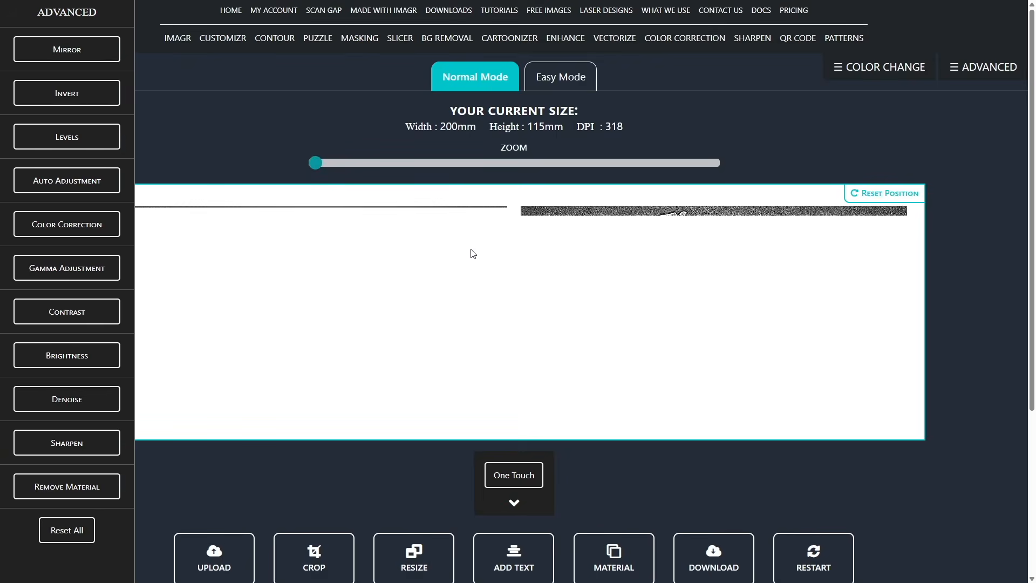
# Download the Kasia Wood version of the skull image as a PNG.
pyautogui.scroll(-3, 690, 468)
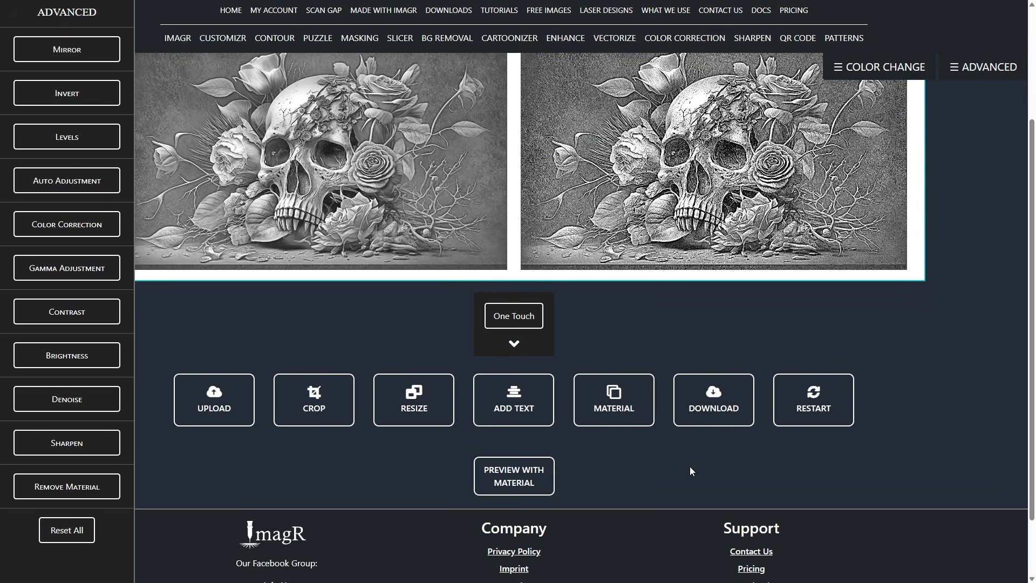
pyautogui.click(719, 398)
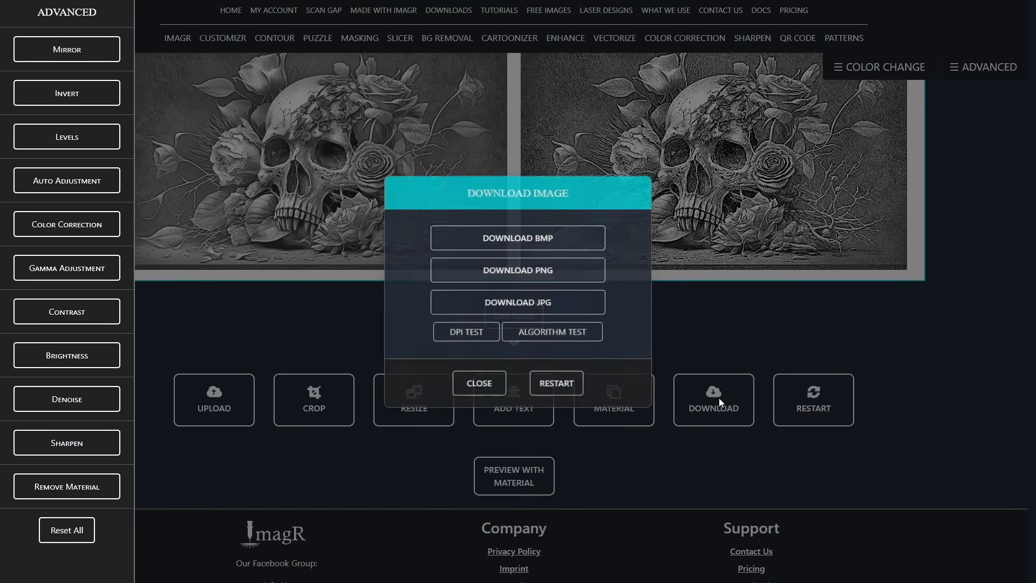
pyautogui.click(546, 274)
pyautogui.click(703, 330)
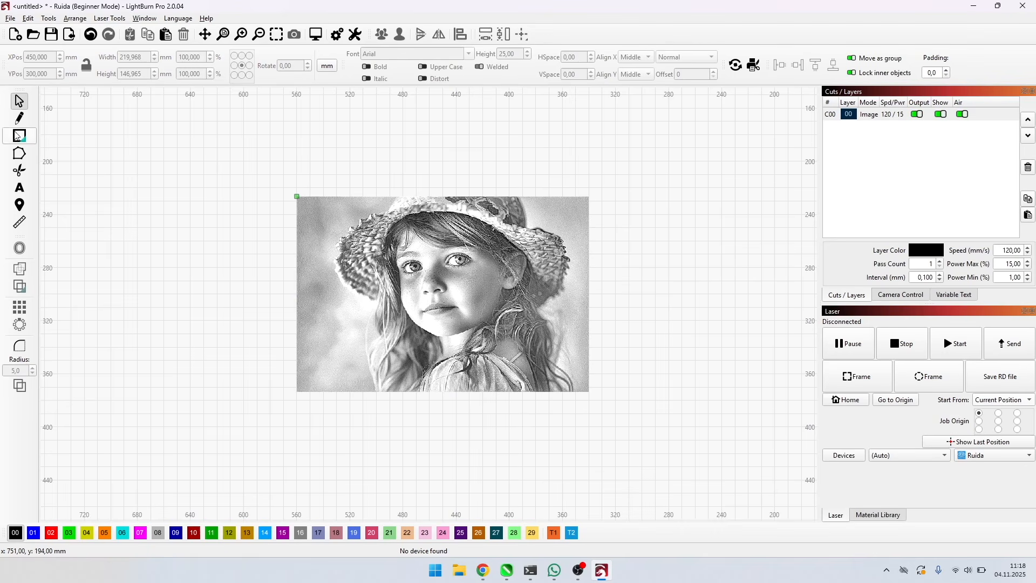
# In LightBurn, draw a rectangle beside the girl photo and set its size to 220 × 147 mm.
pyautogui.click(15, 136)
pyautogui.moveTo(68, 150); pyautogui.dragTo(353, 337)
pyautogui.click(133, 57)
pyautogui.write('220')
pyautogui.press('Tab')
pyautogui.write('1')
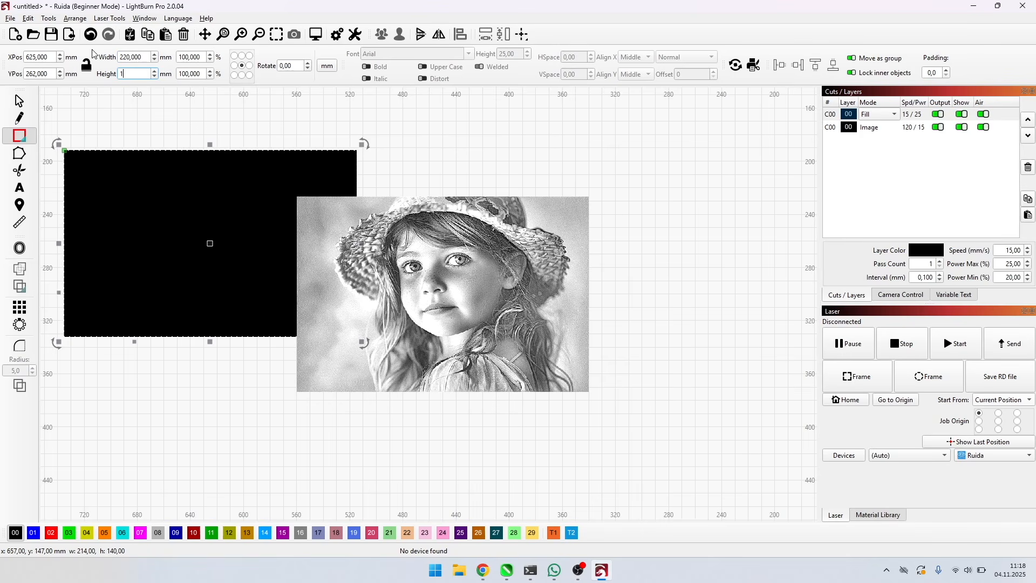
pyautogui.press('Return')
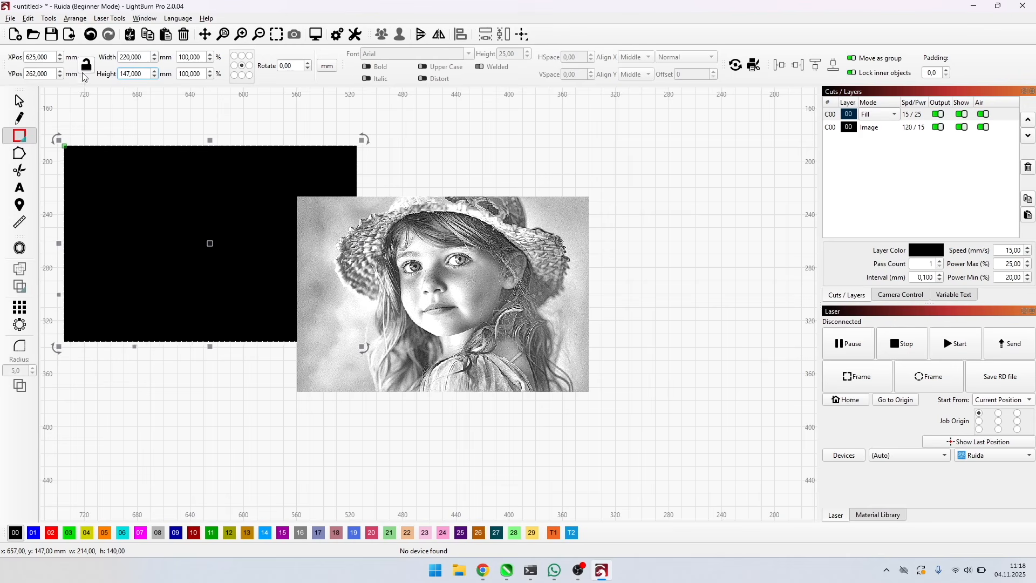
pyautogui.press('Escape')
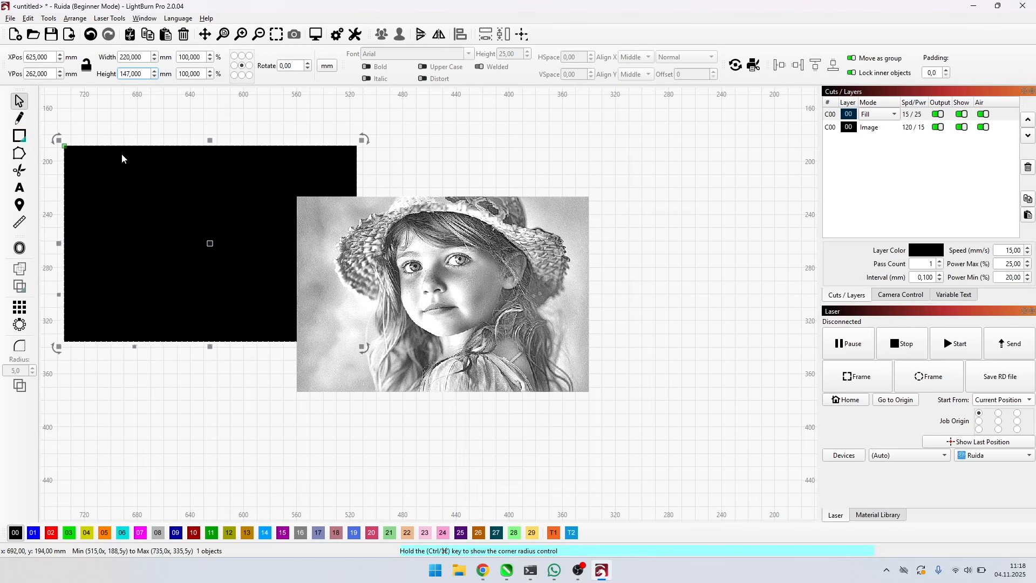
# Set the rectangle's layer to Line mode and order it after the Image layer.
pyautogui.click(873, 114)
pyautogui.click(870, 102)
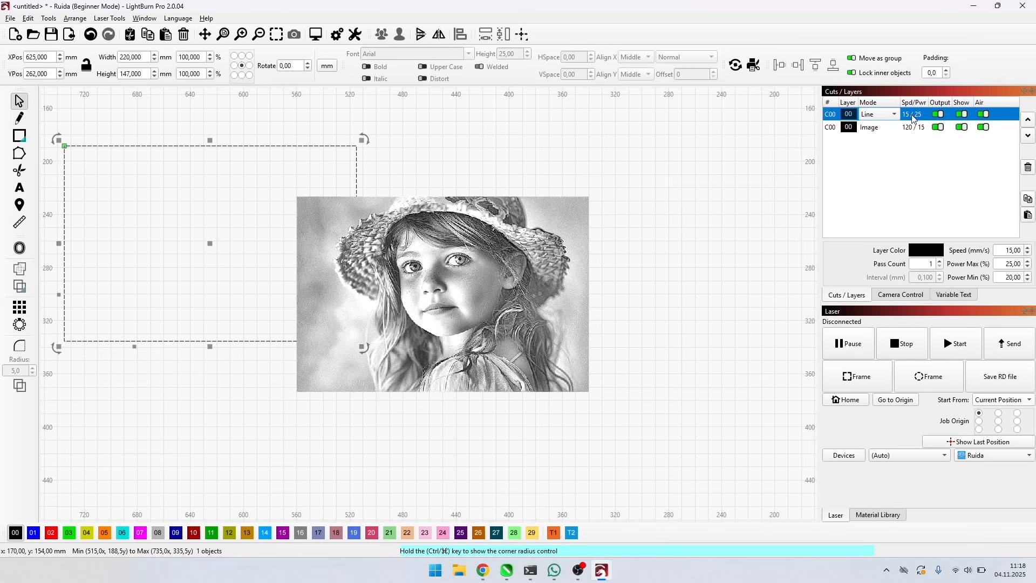
pyautogui.moveTo(912, 119); pyautogui.dragTo(914, 133)
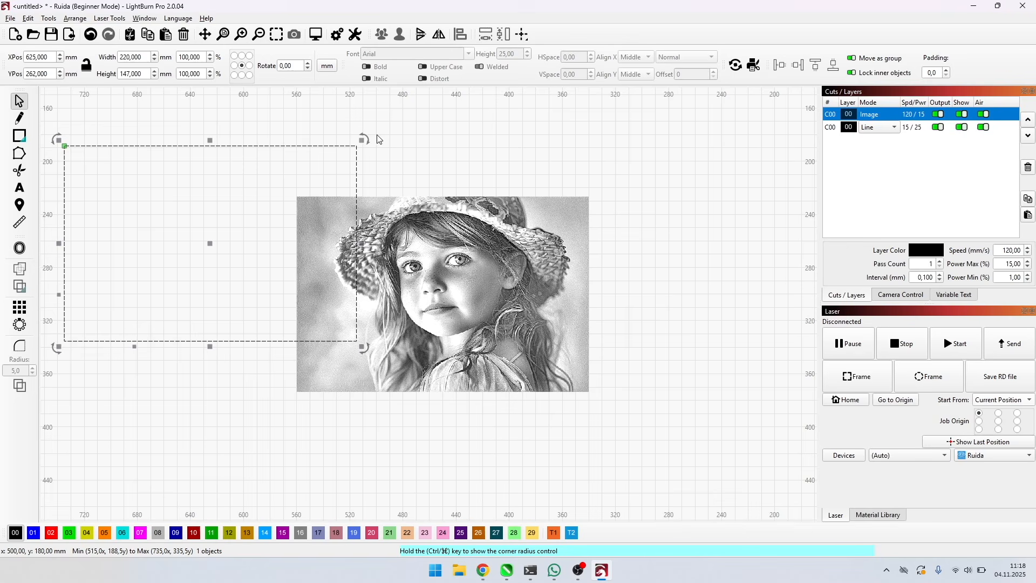
# Move the 220 × 147 mm rectangle to the page center so it frames the girl photo, and deselect it.
pyautogui.click(356, 168)
pyautogui.press('p')
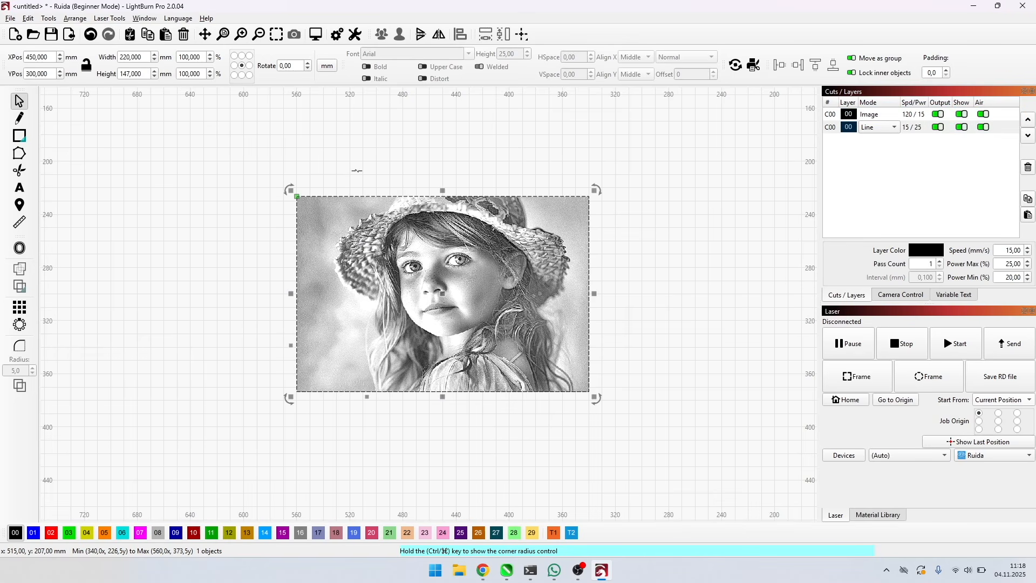
pyautogui.click(451, 154)
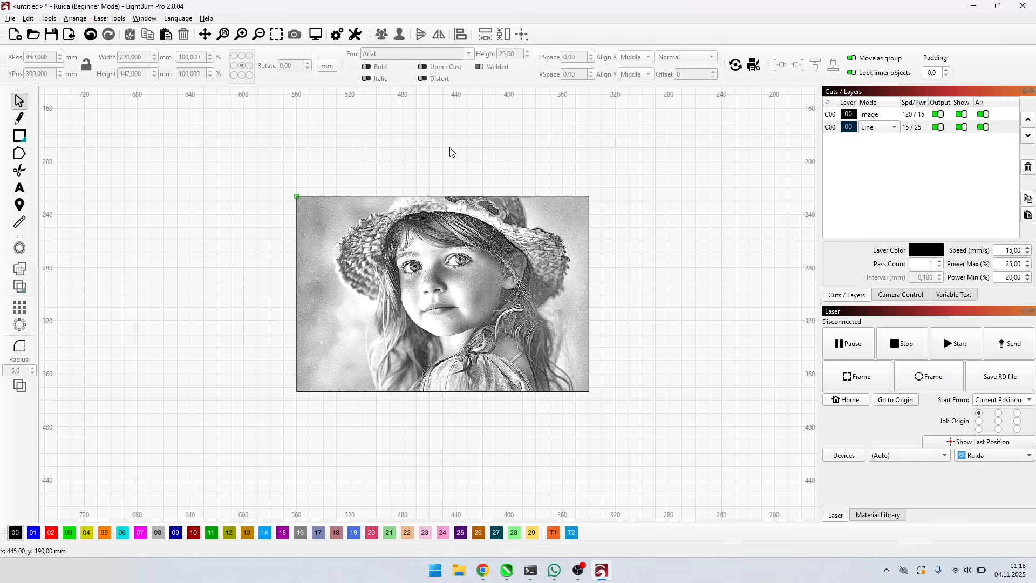
pyautogui.scroll(3, 447, 310)
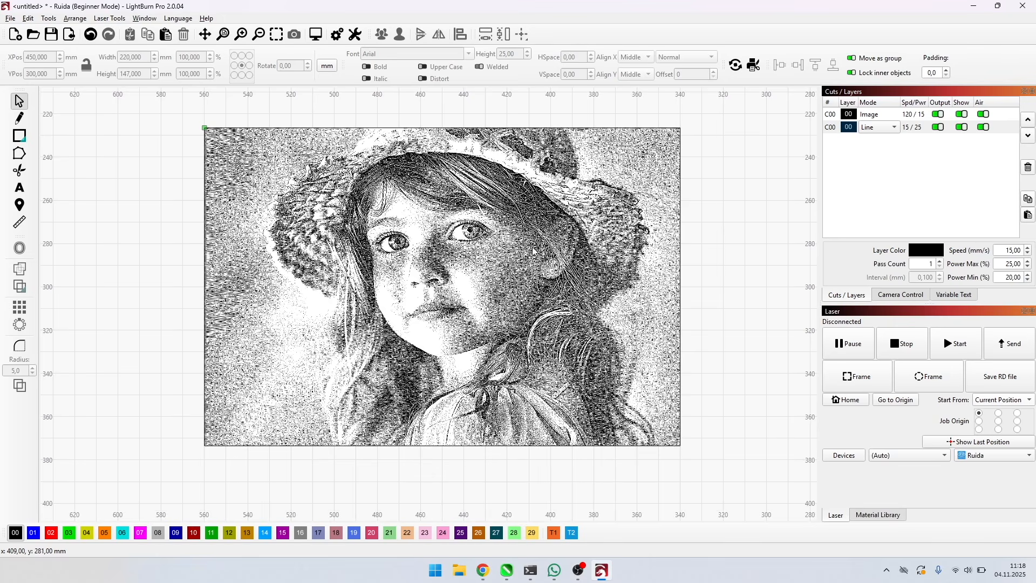
pyautogui.scroll(1, 539, 247)
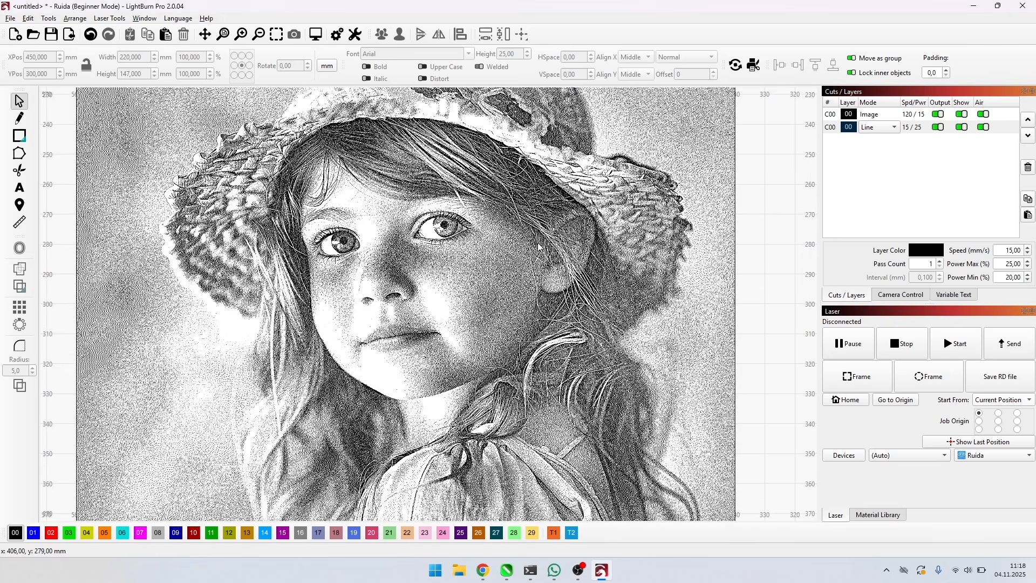
# Review the Image layer's cut settings, switch Pass-Through off and back on, and accept the settings.
pyautogui.doubleClick(917, 118)
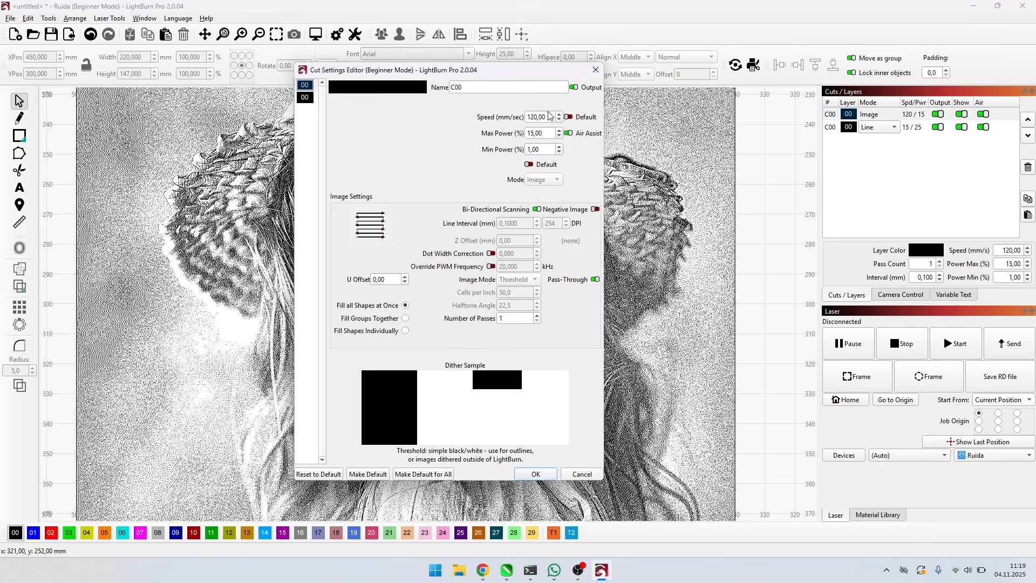
pyautogui.press('Tab')
pyautogui.press('Tab')
pyautogui.click(596, 279)
pyautogui.click(596, 279)
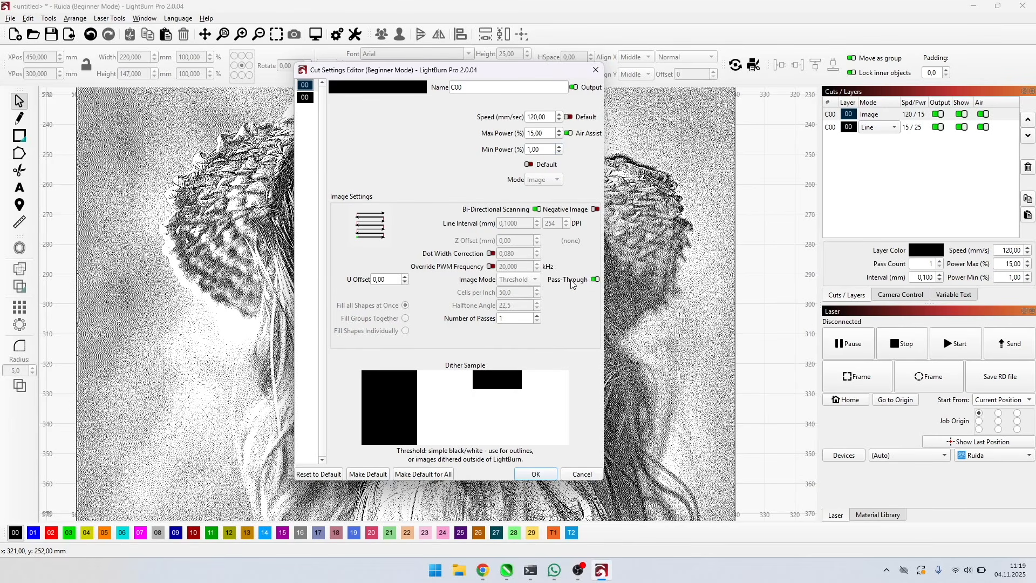
pyautogui.click(547, 472)
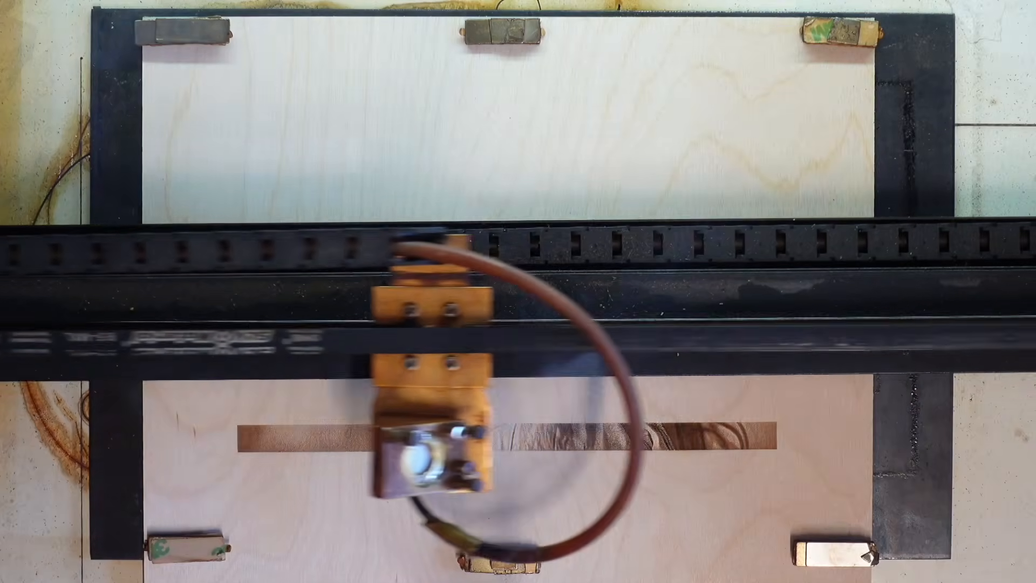